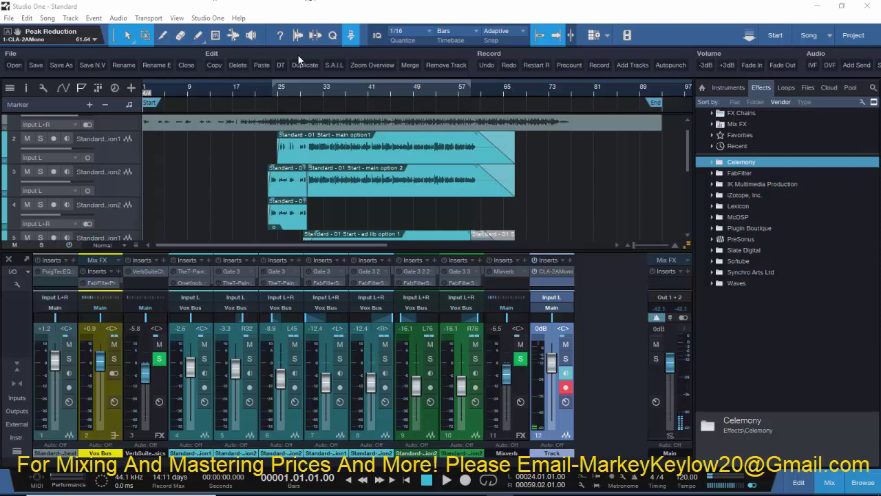
# Place the playback cursor at bar 23 and play the song from there, stopping after a stretch
pyautogui.click(267, 96)
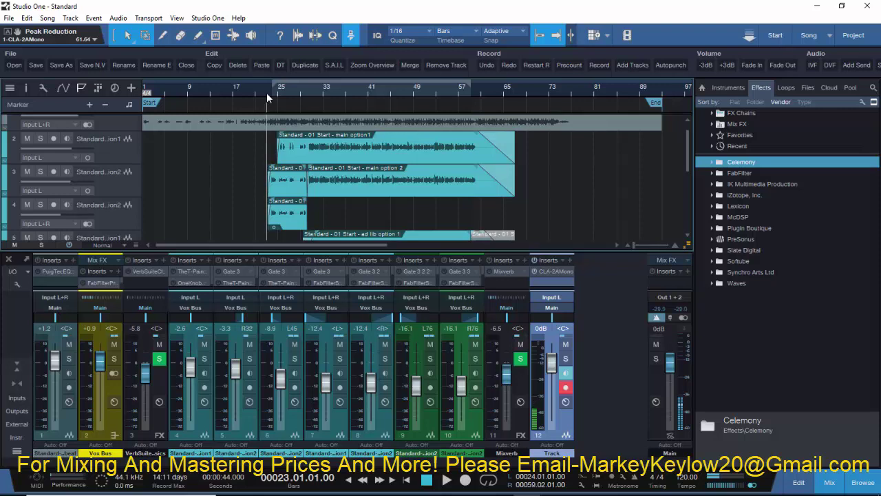
pyautogui.press('space')
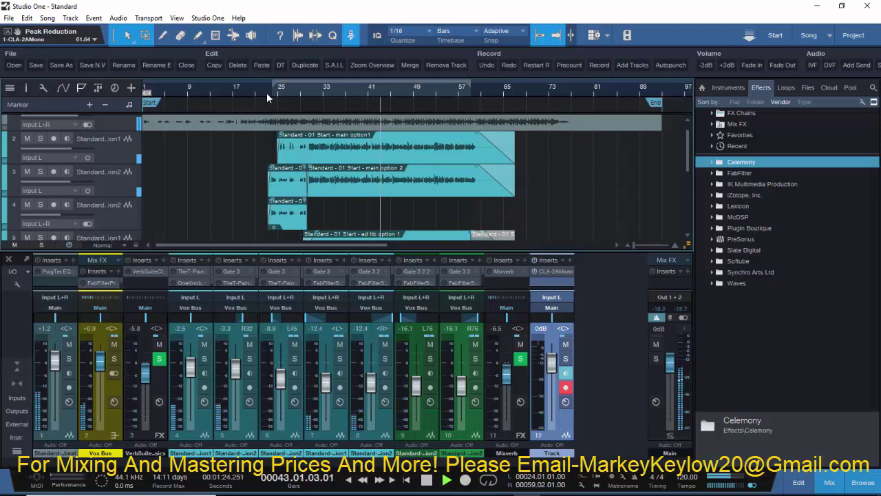
pyautogui.press('space')
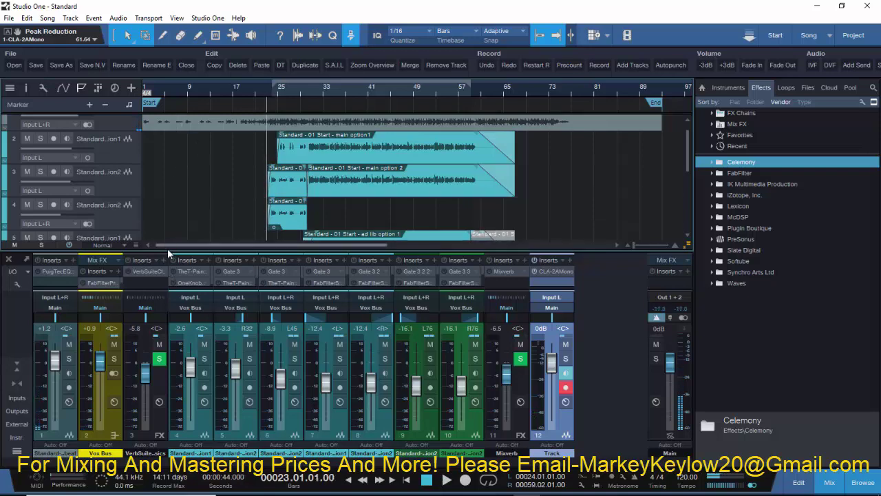
# Enlarge the mixer to show all inserts, select channels 1 to 11 and activate their effects
pyautogui.moveTo(167, 248); pyautogui.dragTo(176, 120)
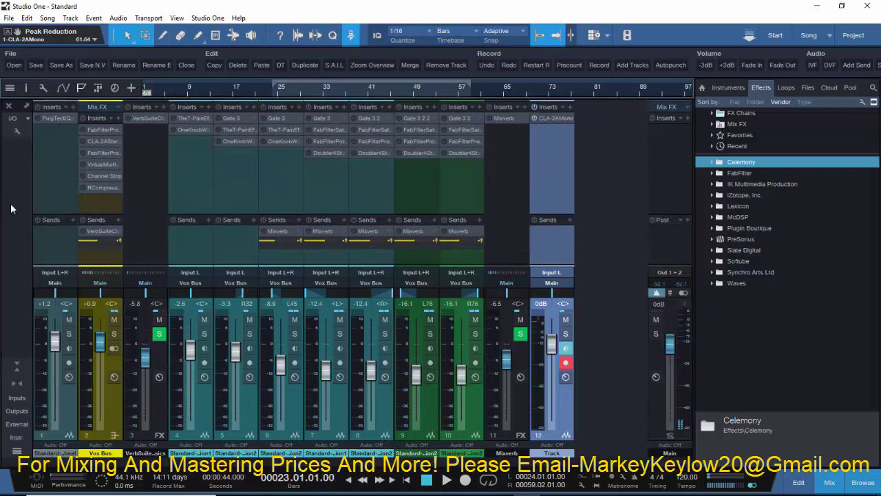
pyautogui.click(40, 191)
pyautogui.click(556, 188)
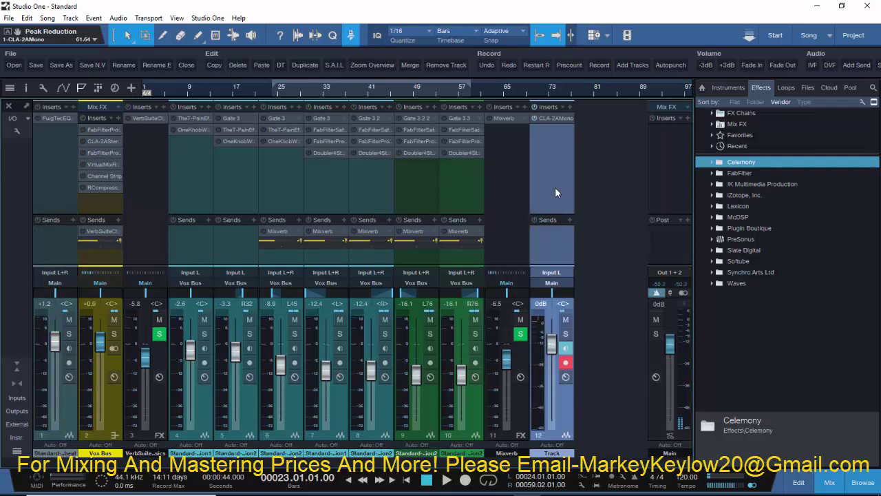
pyautogui.click(50, 174)
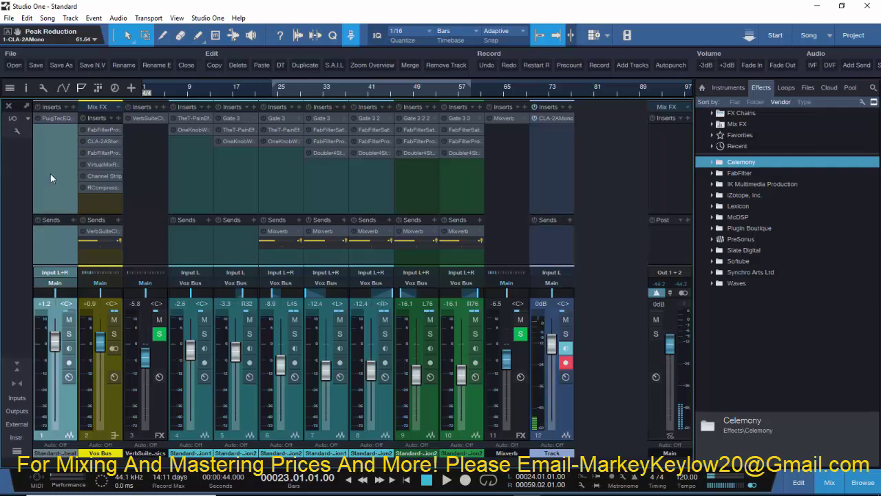
pyautogui.keyDown('shift'); pyautogui.click(496, 182); pyautogui.keyUp('shift')
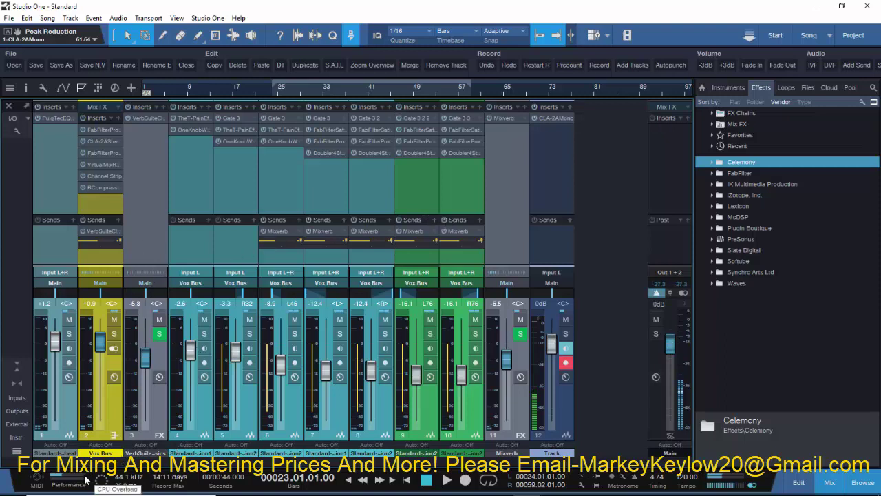
# Play the song from bar 23 with the effects active, checking both the arrangement and the mixer inserts, and stop
pyautogui.press('space')
pyautogui.click(242, 197)
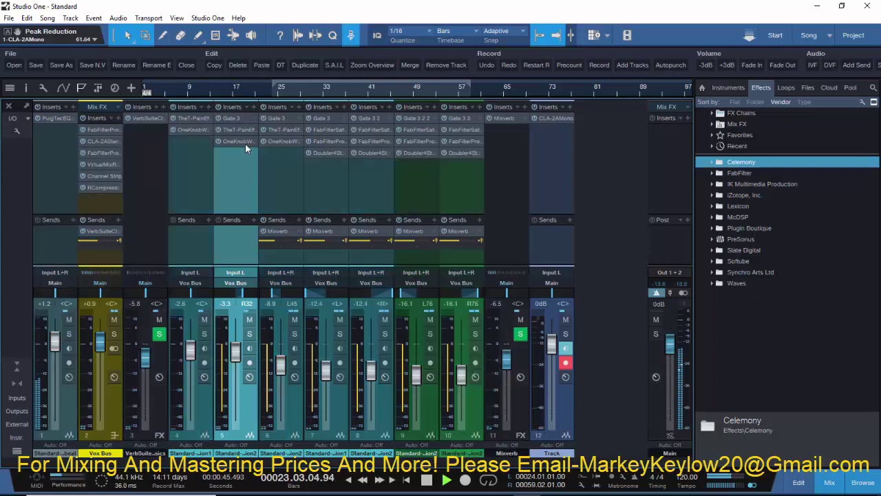
pyautogui.moveTo(248, 100); pyautogui.dragTo(252, 228)
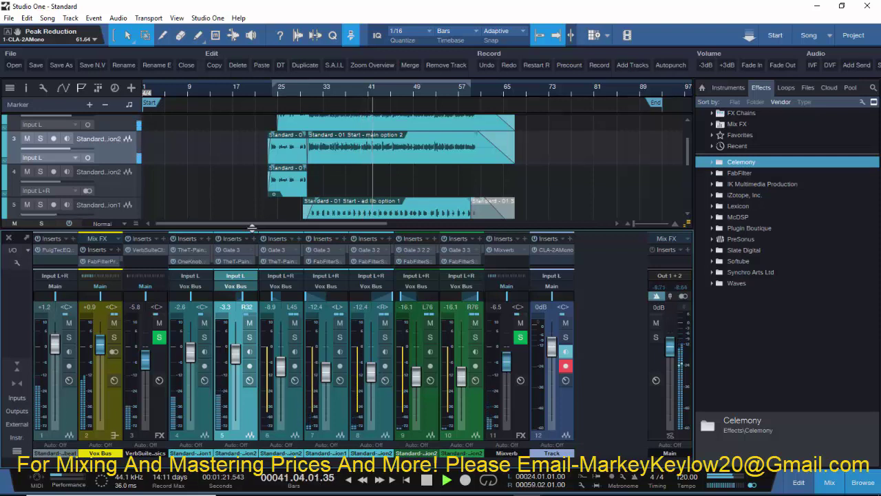
pyautogui.moveTo(252, 226); pyautogui.dragTo(239, 111)
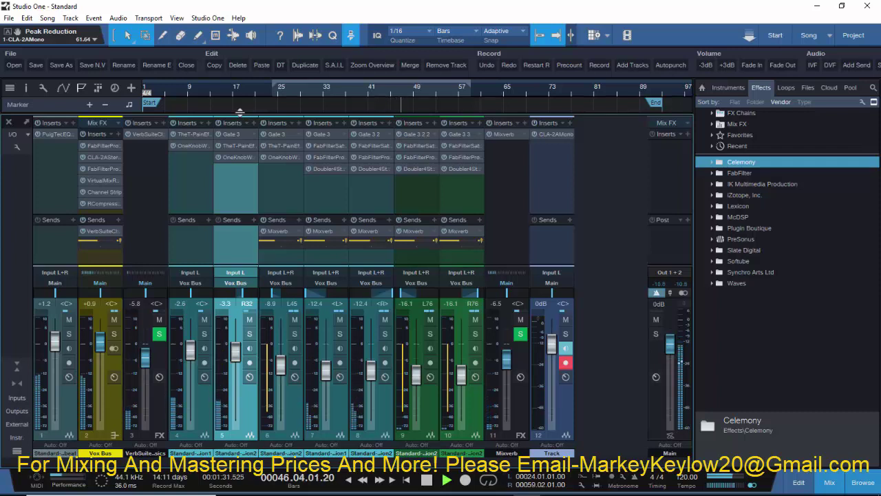
pyautogui.press('space')
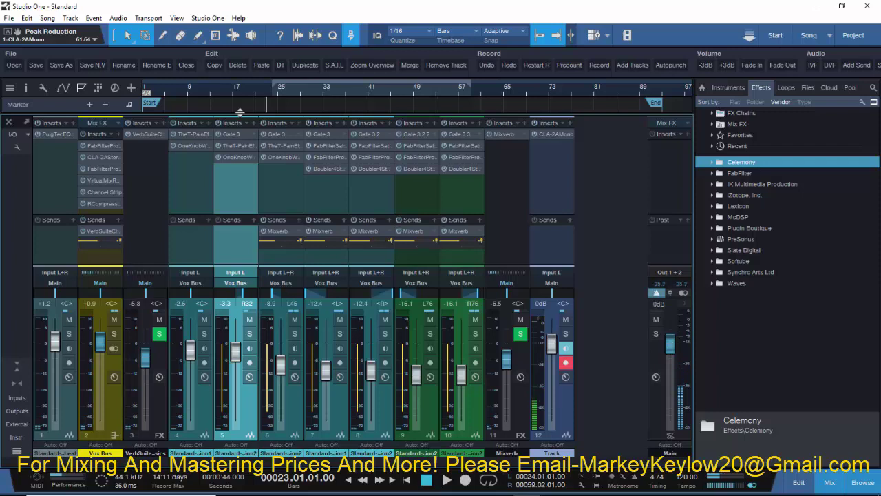
# Remove the two FabFilter effects and the CLA-2A Stereo compressor from the Vox Bus inserts
pyautogui.click(111, 134)
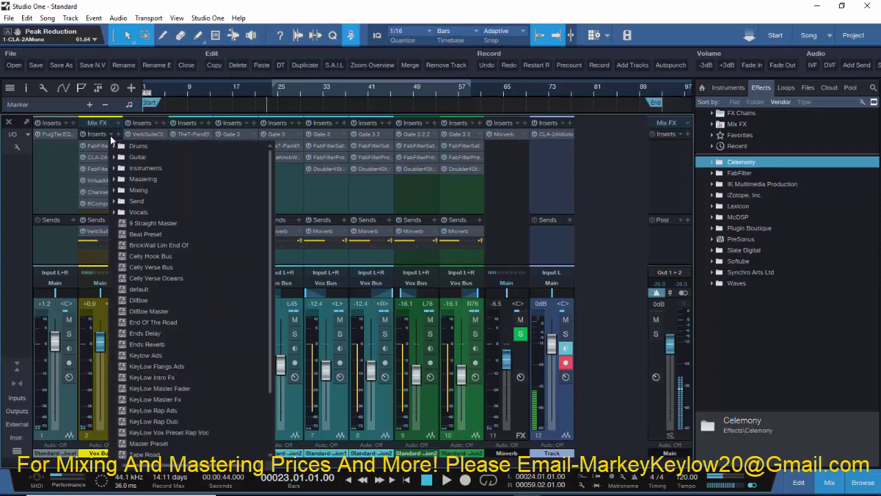
pyautogui.click(95, 135)
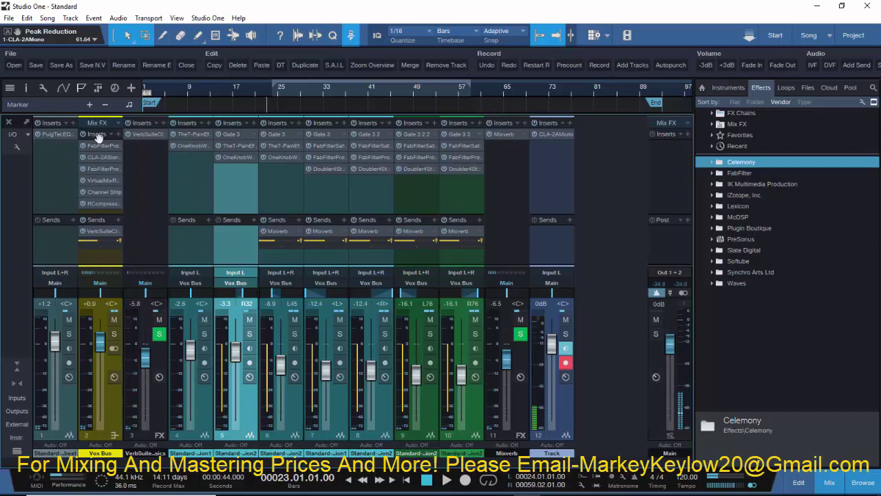
pyautogui.rightClick(100, 145)
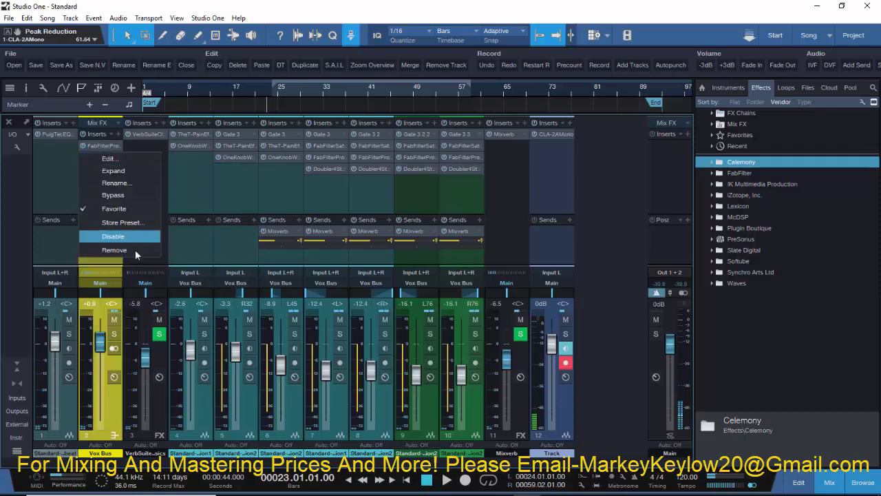
pyautogui.click(133, 251)
pyautogui.rightClick(97, 147)
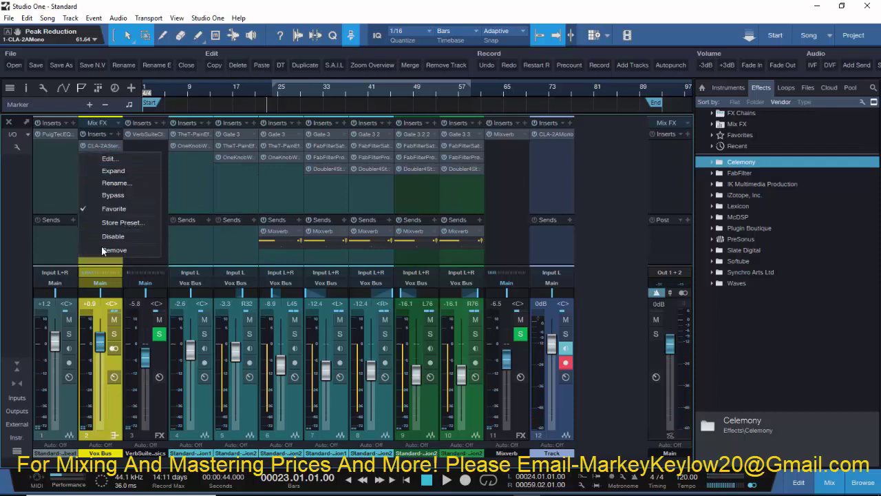
pyautogui.click(105, 251)
pyautogui.rightClick(103, 146)
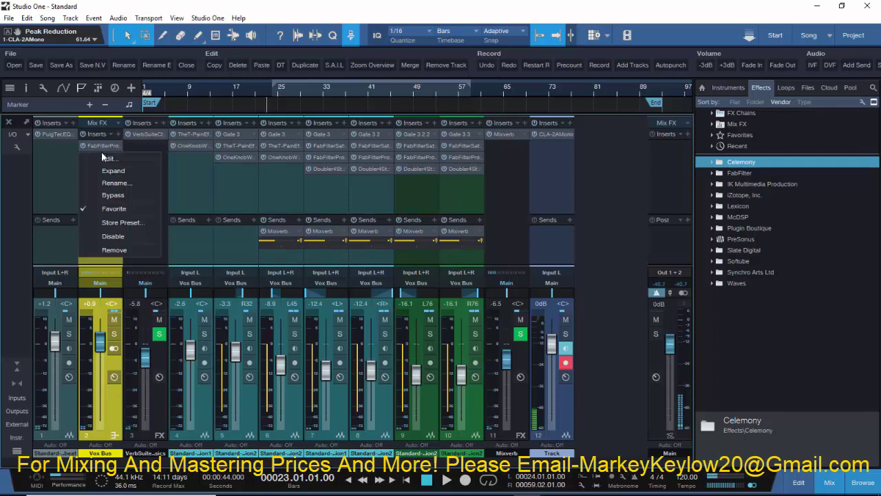
pyautogui.click(124, 250)
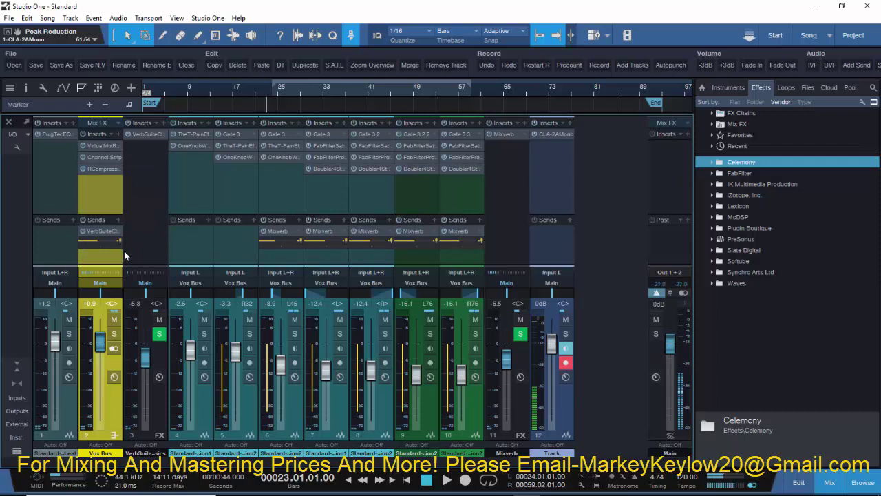
# Remove Virtual Mix Rack, Channel Strip and RCompressor from the Vox Bus, leaving no inserts on it
pyautogui.rightClick(97, 145)
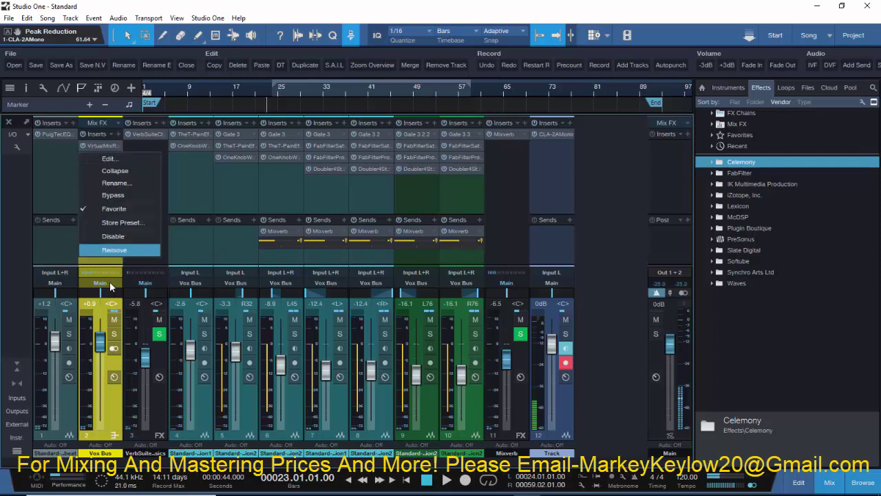
pyautogui.click(111, 251)
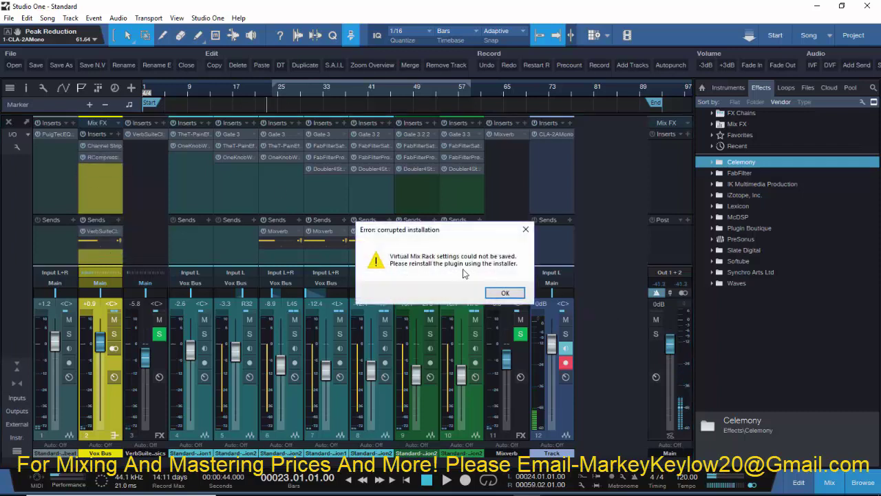
pyautogui.click(509, 294)
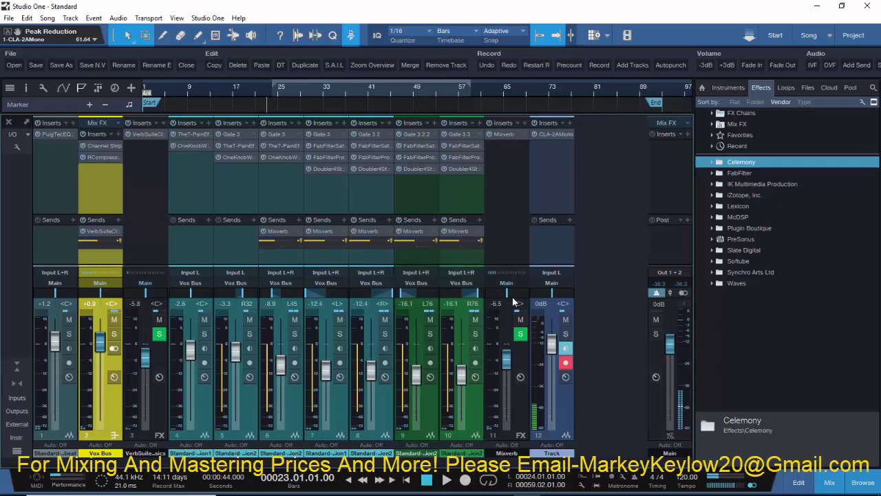
pyautogui.rightClick(90, 150)
pyautogui.click(111, 250)
pyautogui.rightClick(106, 147)
pyautogui.click(136, 245)
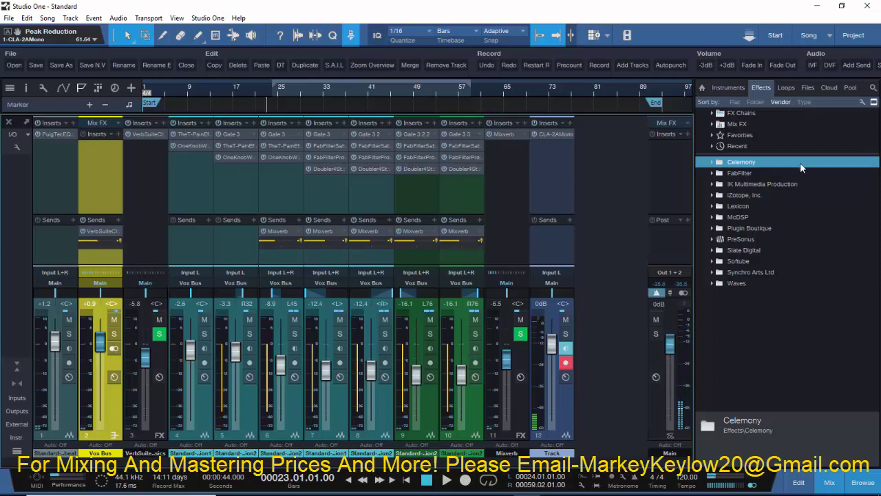
# Expand the Favorites effects and, during playback, bypass the effects on channels 4 to 11 and the Vox Bus send
pyautogui.click(742, 135)
pyautogui.press('space')
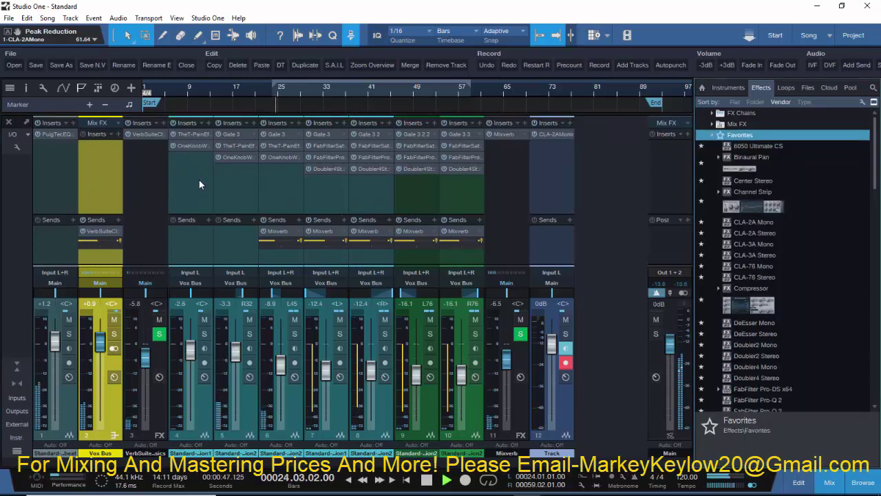
pyautogui.click(516, 205)
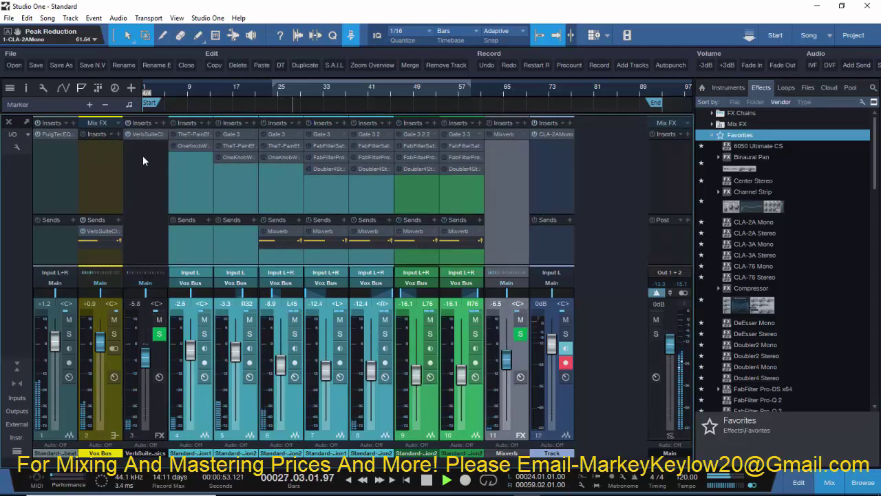
pyautogui.click(117, 163)
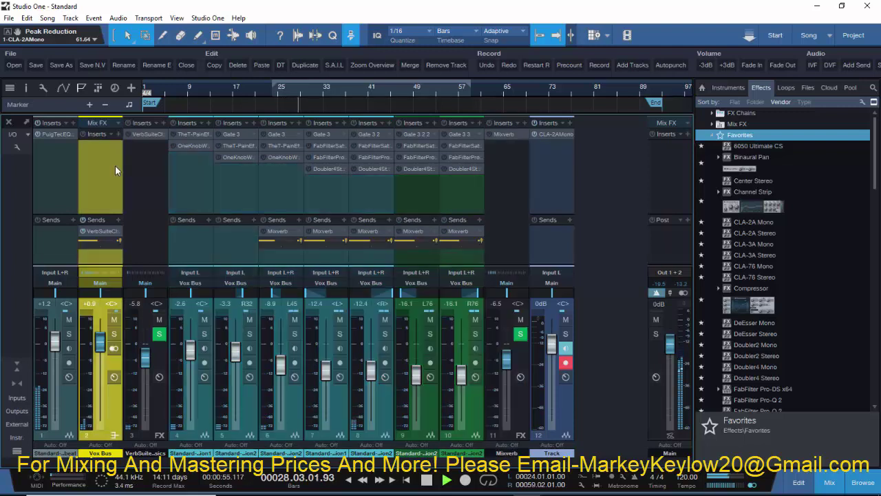
pyautogui.press('space')
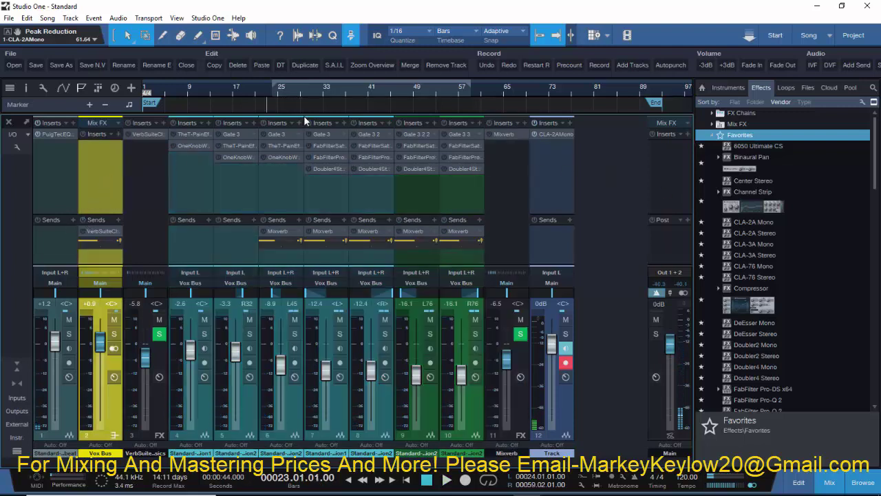
# Play the song and insert FabFilter Pro-Q 2 from the favorite effects on the Vox Bus
pyautogui.moveTo(304, 115); pyautogui.dragTo(315, 207)
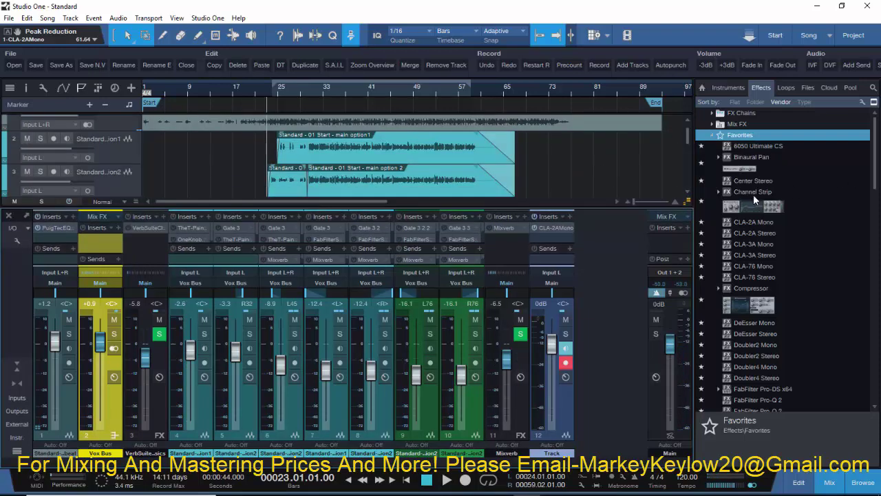
pyautogui.press('space')
pyautogui.scroll(-15, 795, 239)
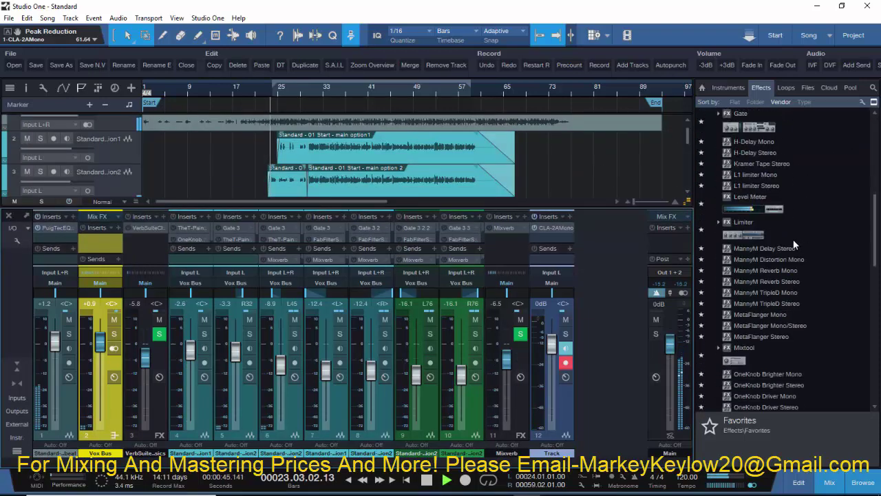
pyautogui.scroll(-12, 792, 240)
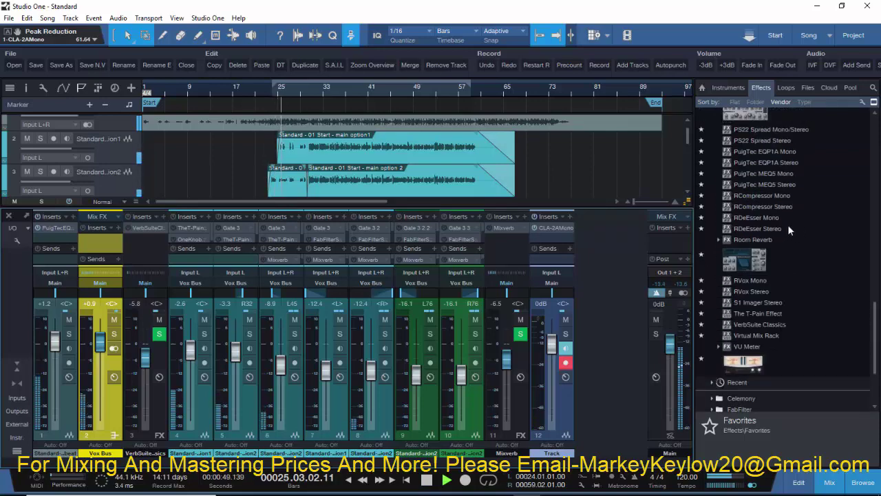
pyautogui.scroll(1, 787, 224)
pyautogui.scroll(10, 810, 227)
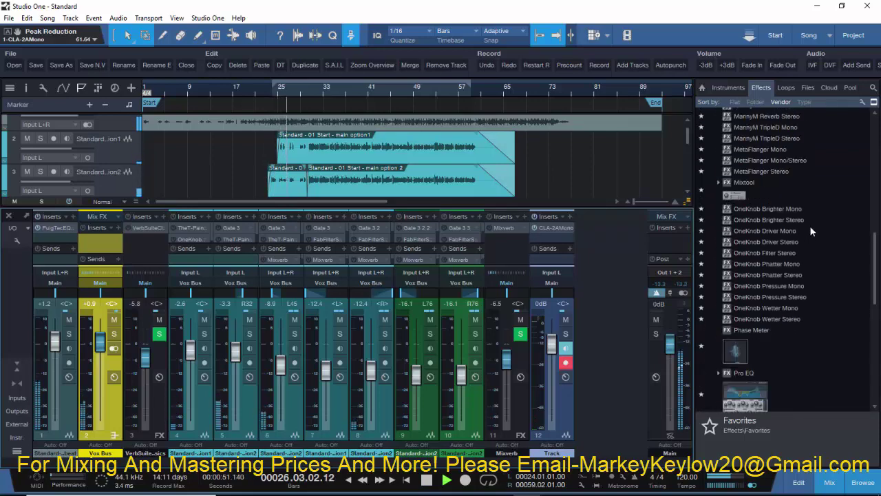
pyautogui.scroll(5, 810, 231)
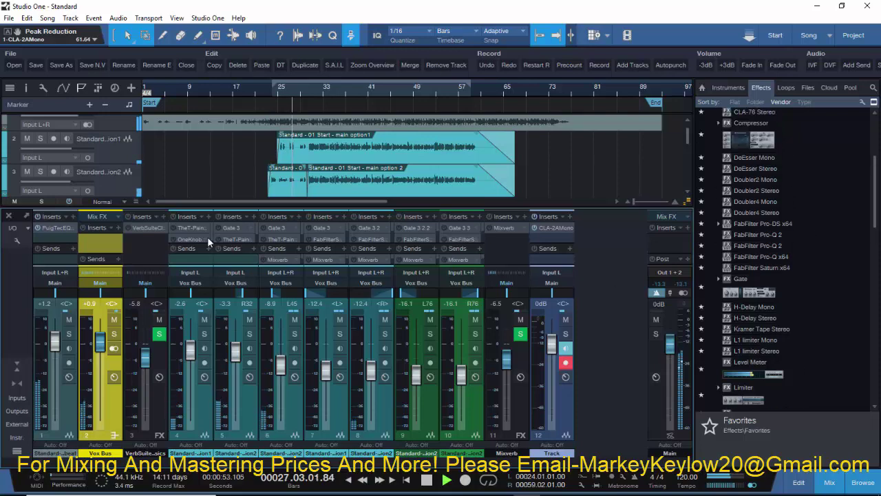
pyautogui.moveTo(187, 208); pyautogui.dragTo(215, 81)
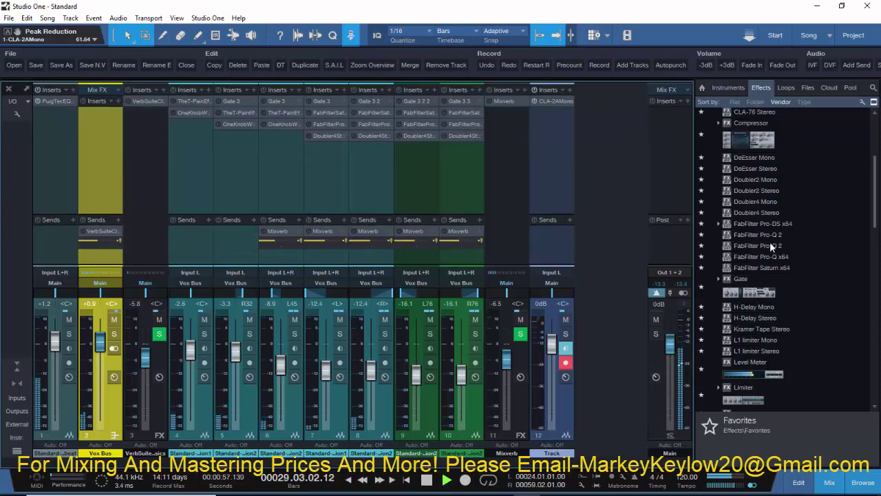
pyautogui.moveTo(768, 245); pyautogui.dragTo(90, 118)
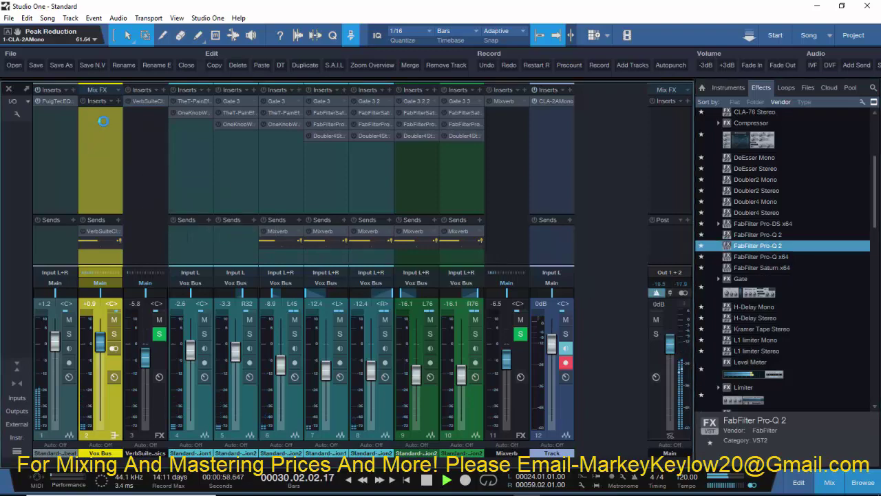
# Add an EQ band at about 23 Hz in Pro-Q 2 and make it a Low Cut with a 72 dB/oct slope
pyautogui.doubleClick(314, 303)
pyautogui.moveTo(314, 304); pyautogui.dragTo(313, 324)
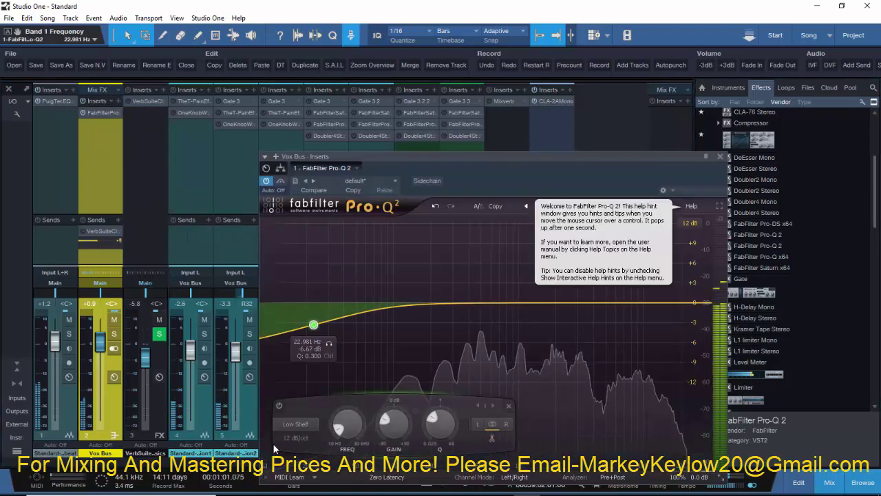
pyautogui.click(293, 426)
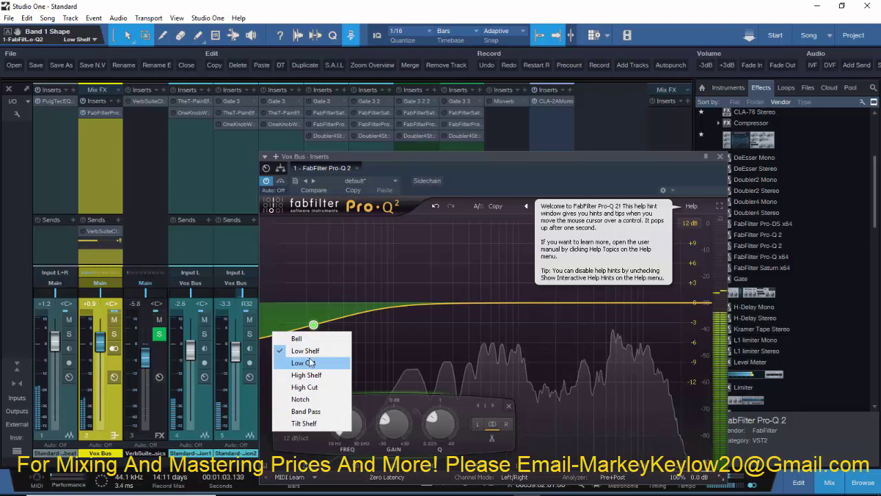
pyautogui.click(303, 362)
pyautogui.click(298, 436)
pyautogui.click(308, 419)
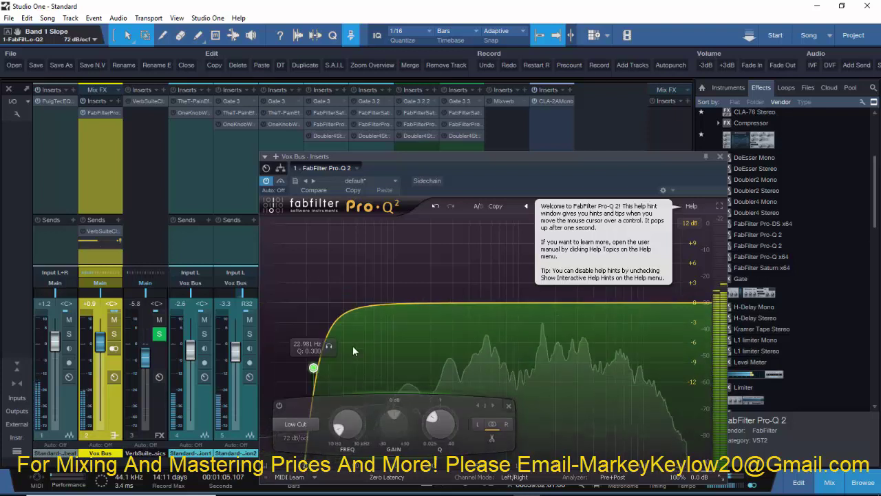
# Move the low cut to about 106 Hz and add a bell band at about 252 Hz with Q 2.512 and -2.17 dB gain
pyautogui.moveTo(323, 348); pyautogui.dragTo(414, 324)
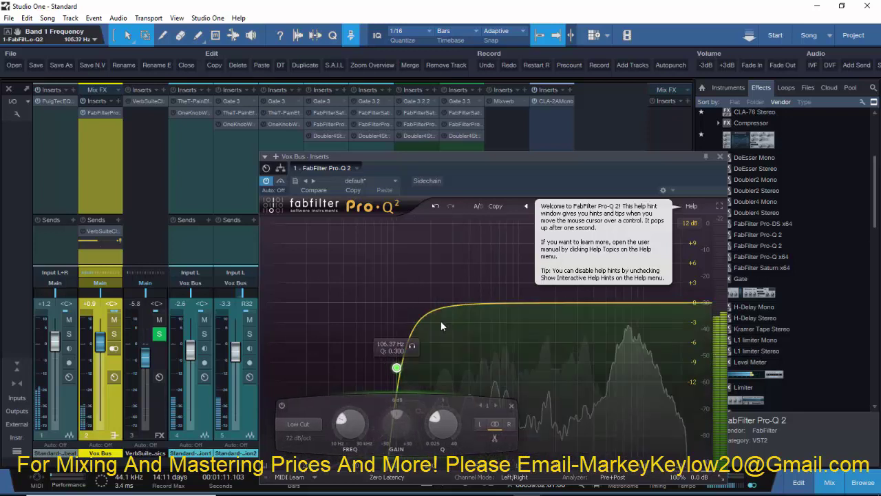
pyautogui.moveTo(477, 303); pyautogui.dragTo(444, 236)
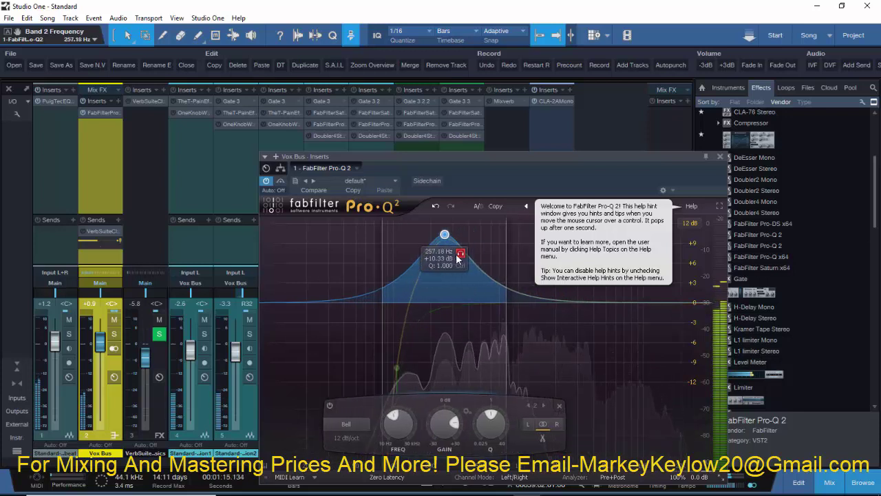
pyautogui.scroll(4, 446, 237)
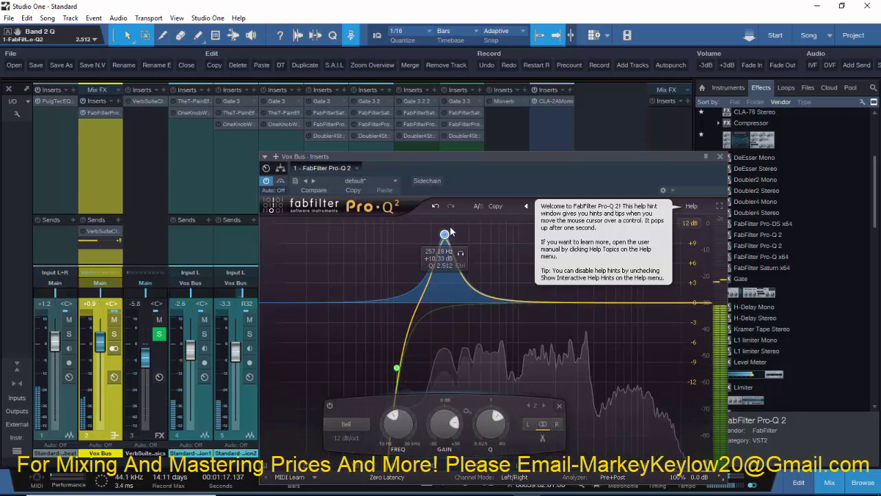
pyautogui.moveTo(459, 252); pyautogui.dragTo(460, 260)
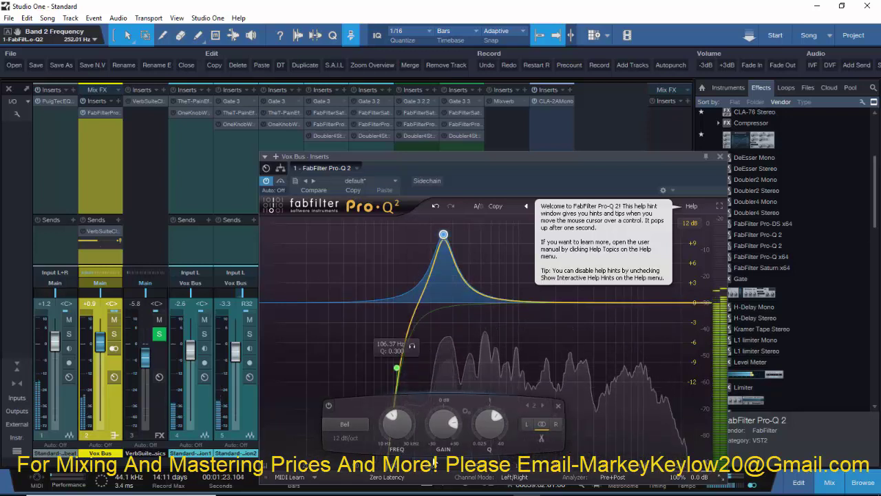
pyautogui.moveTo(440, 429); pyautogui.dragTo(451, 473)
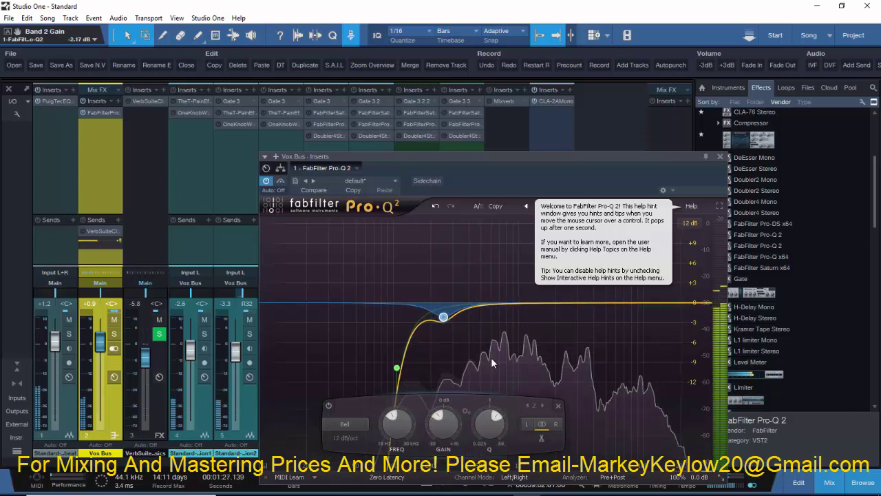
# Add a third bell band just above the 252 Hz cut, narrow it, sweep for the problem frequency, and cut it by about 3 dB
pyautogui.moveTo(485, 302); pyautogui.dragTo(485, 185)
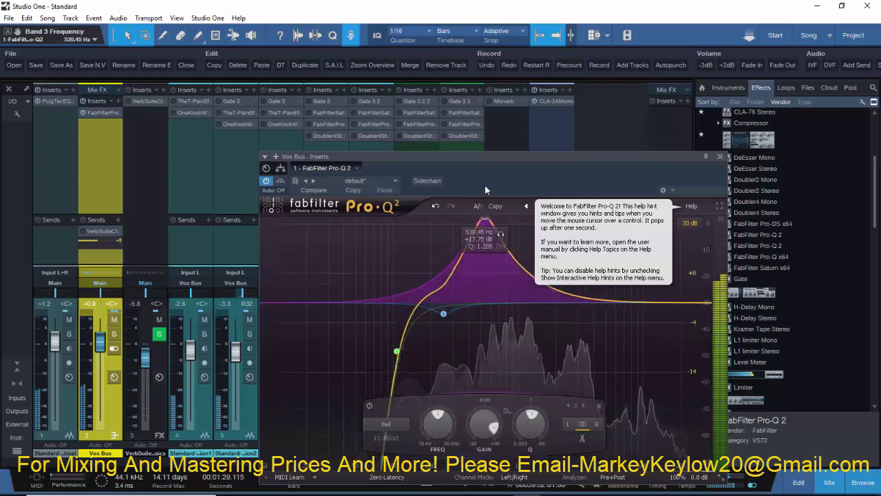
pyautogui.moveTo(481, 222)
pyautogui.mouseDown()
pyautogui.moveTo(475, 337)
pyautogui.moveTo(485, 392)
pyautogui.moveTo(484, 231)
pyautogui.mouseUp()
pyautogui.scroll(4, 485, 230)
pyautogui.moveTo(501, 254); pyautogui.dragTo(491, 255)
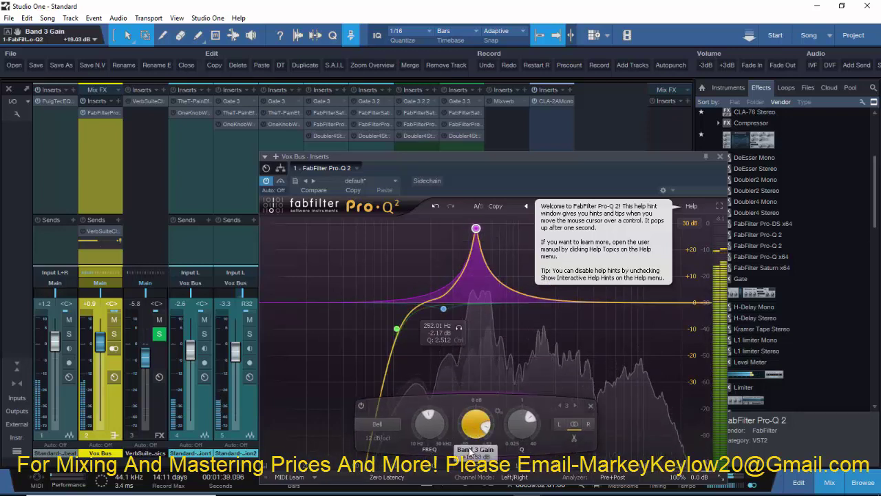
pyautogui.moveTo(476, 421); pyautogui.dragTo(472, 462)
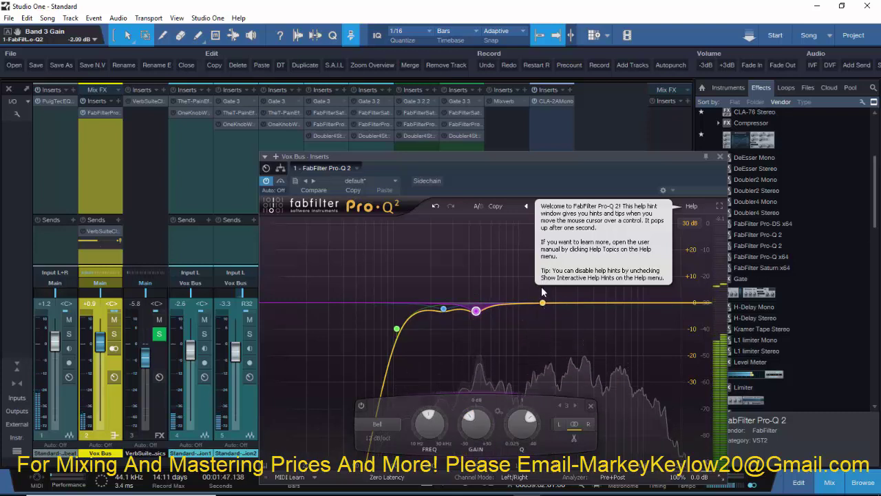
# Add a narrow bell boost of about 28 dB near 1033 Hz and restart song playback from around bar 30
pyautogui.moveTo(542, 293); pyautogui.dragTo(538, 250)
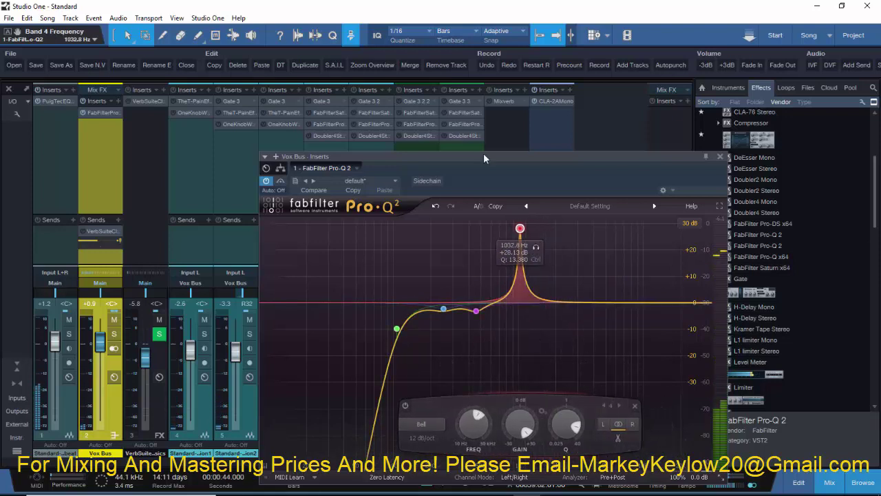
pyautogui.moveTo(407, 80); pyautogui.dragTo(413, 235)
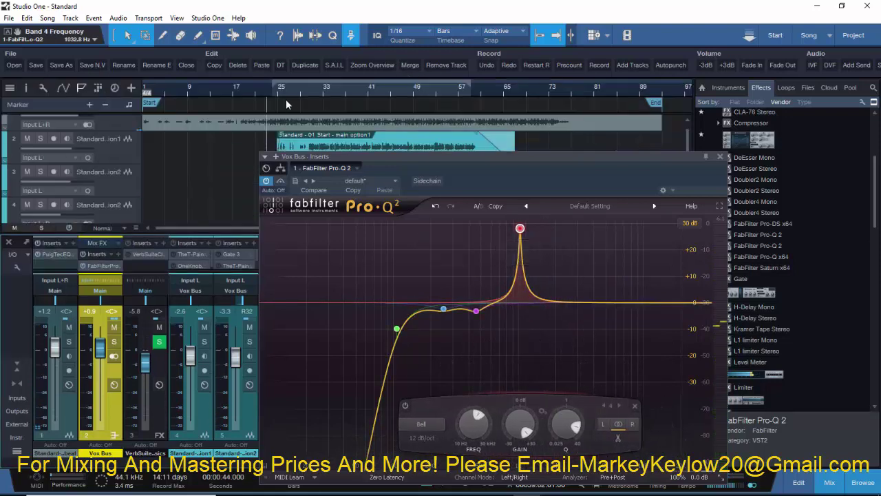
pyautogui.click(307, 94)
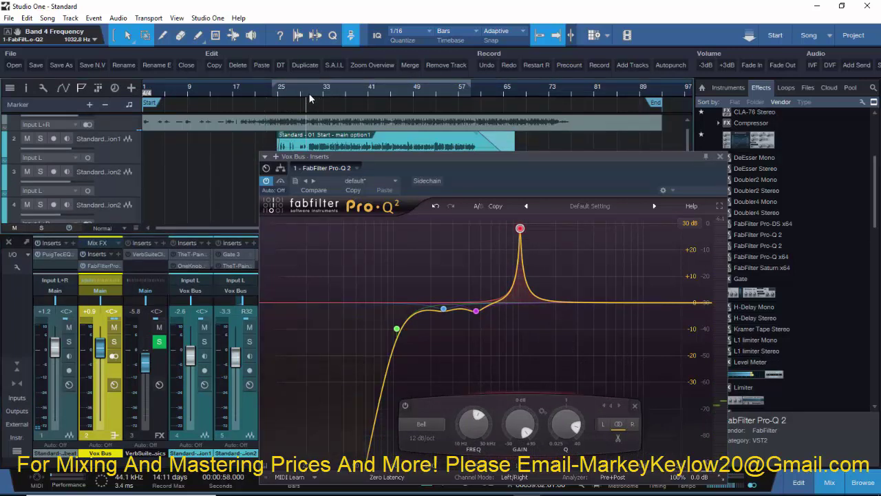
pyautogui.scroll(5, 312, 95)
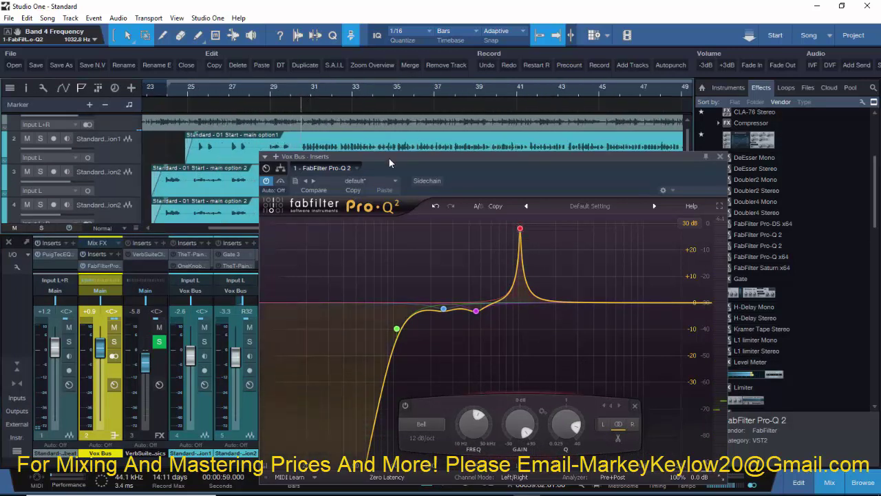
pyautogui.press('space')
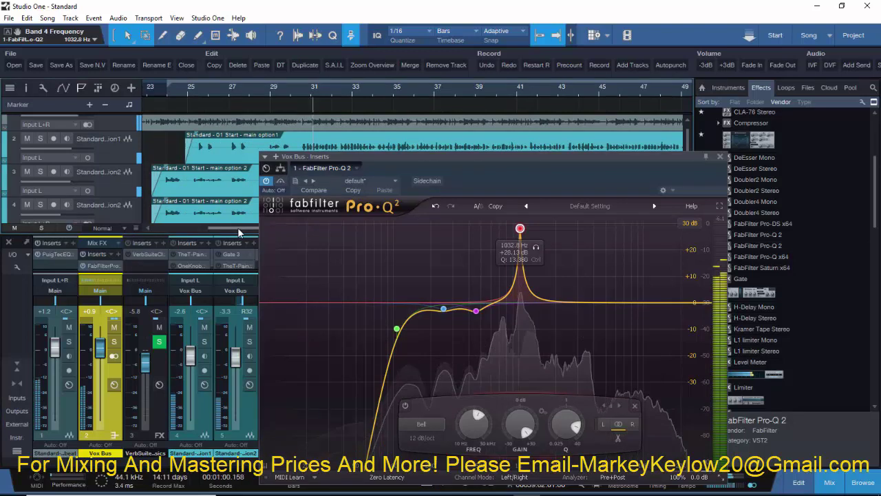
pyautogui.moveTo(238, 232); pyautogui.dragTo(259, 58)
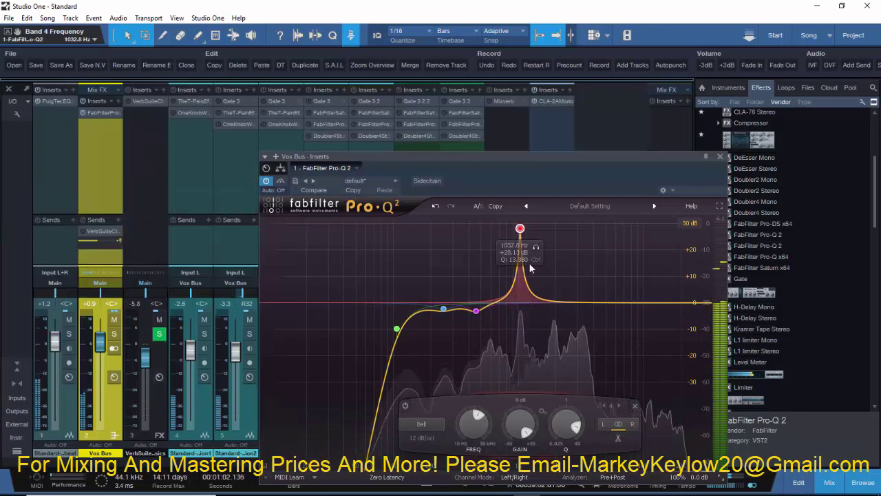
# Sweep the narrow boosted band upward and set it to a -6.60 dB cut at about 3317 Hz
pyautogui.moveTo(537, 252); pyautogui.dragTo(601, 257)
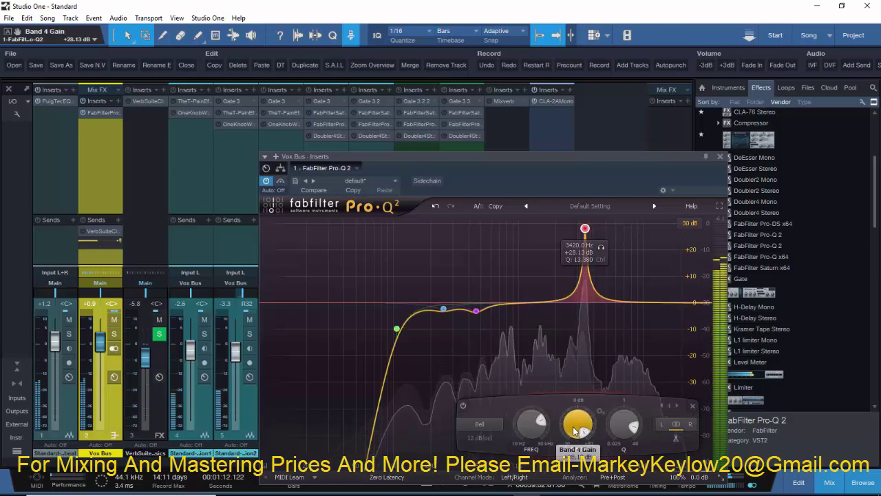
pyautogui.moveTo(575, 430); pyautogui.dragTo(576, 475)
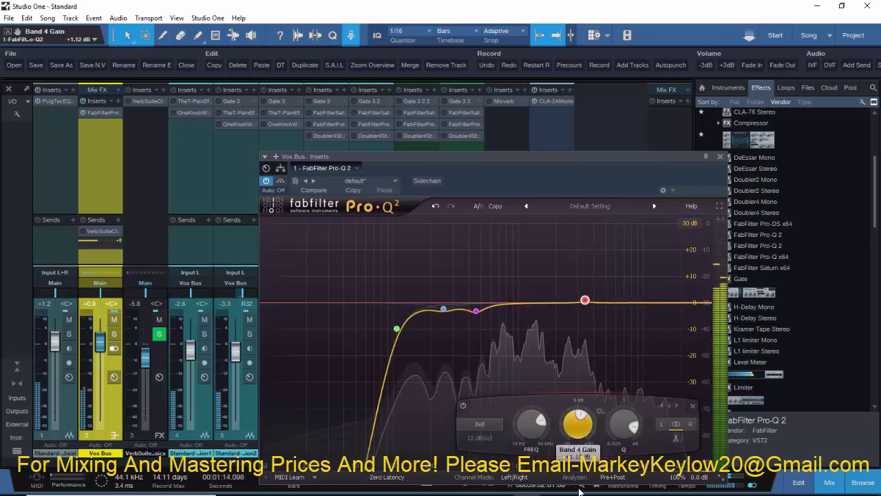
pyautogui.moveTo(576, 427); pyautogui.dragTo(576, 457)
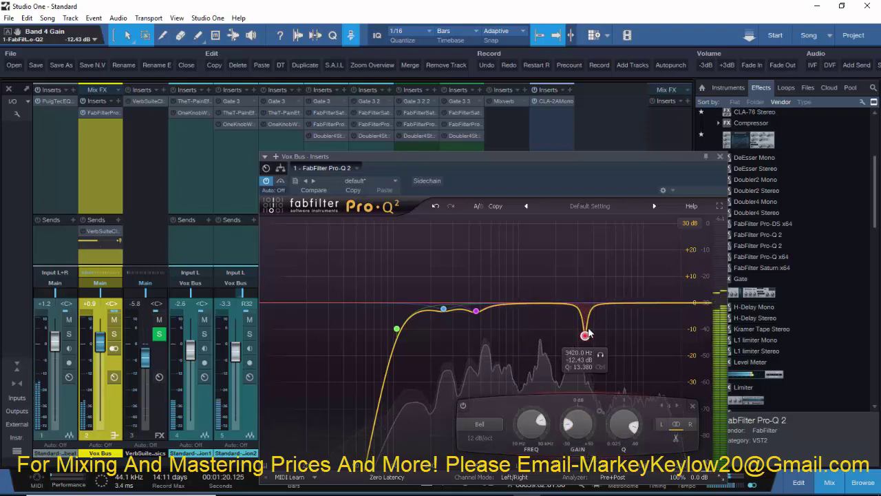
pyautogui.moveTo(582, 319); pyautogui.dragTo(583, 321)
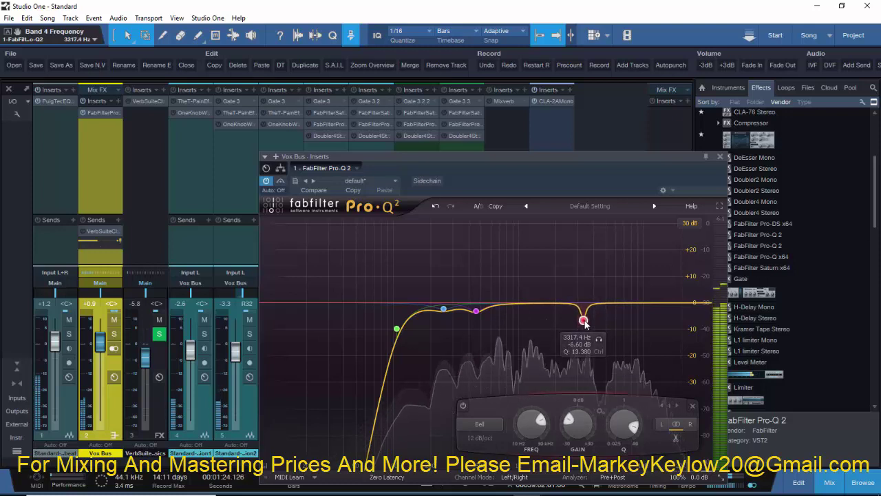
# Add a very narrow bell band, sweep it up to about 5976 Hz with Q 26.362, and set its gain to -3.86 dB
pyautogui.moveTo(532, 303); pyautogui.dragTo(541, 219)
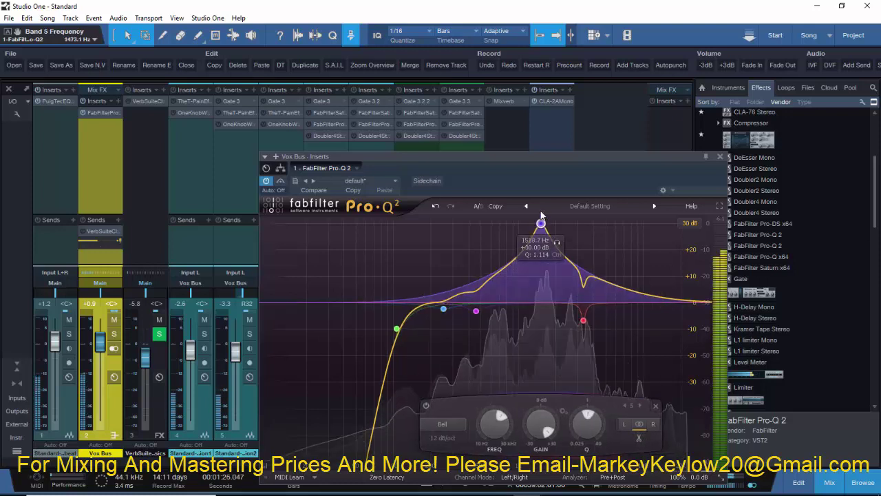
pyautogui.scroll(10, 542, 225)
pyautogui.scroll(5, 541, 225)
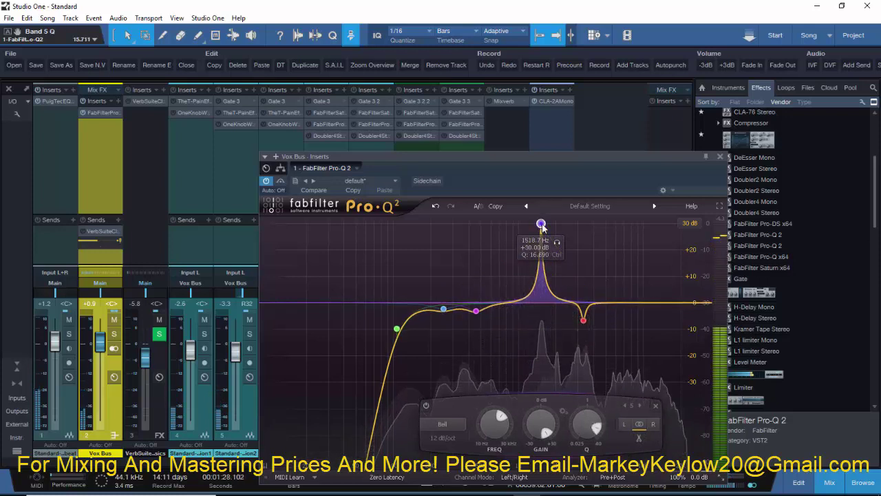
pyautogui.moveTo(558, 244); pyautogui.dragTo(630, 246)
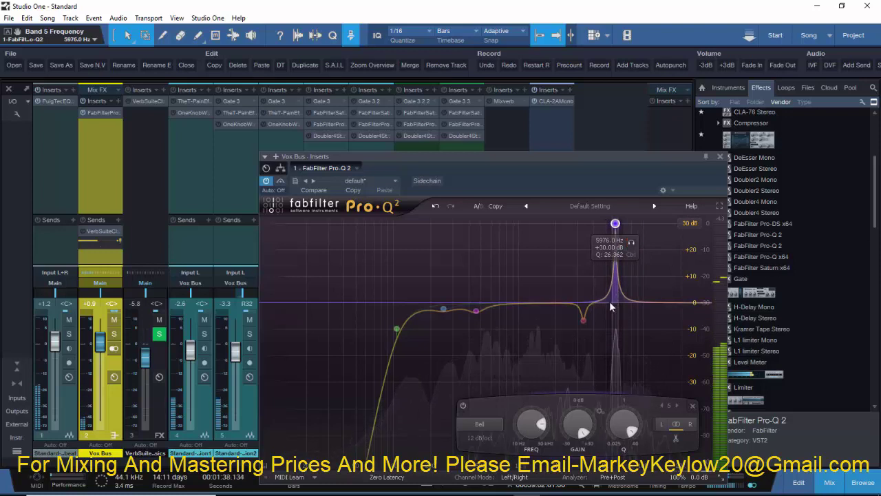
pyautogui.moveTo(578, 424); pyautogui.dragTo(576, 475)
pyautogui.moveTo(579, 418); pyautogui.dragTo(576, 424)
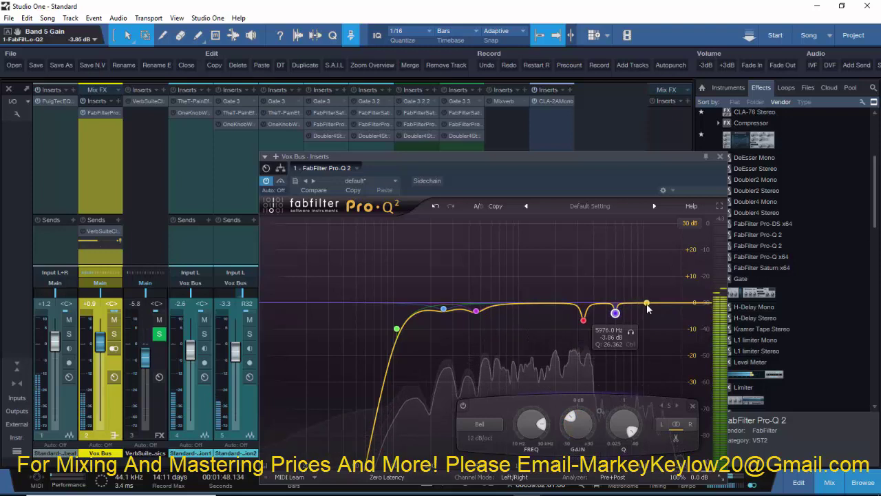
# Add a sixth, very narrow bell band between the low-mid cuts and the 3317 Hz cut, sweep it, and turn it into a cut
pyautogui.doubleClick(527, 304)
pyautogui.moveTo(526, 304); pyautogui.dragTo(553, 234)
pyautogui.scroll(15, 525, 236)
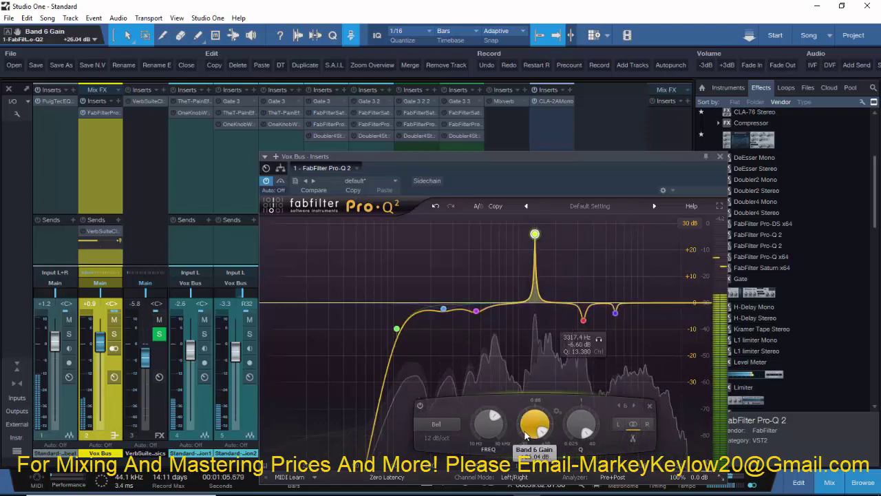
pyautogui.moveTo(521, 428)
pyautogui.mouseDown()
pyautogui.moveTo(527, 447)
pyautogui.moveTo(525, 434)
pyautogui.mouseUp()
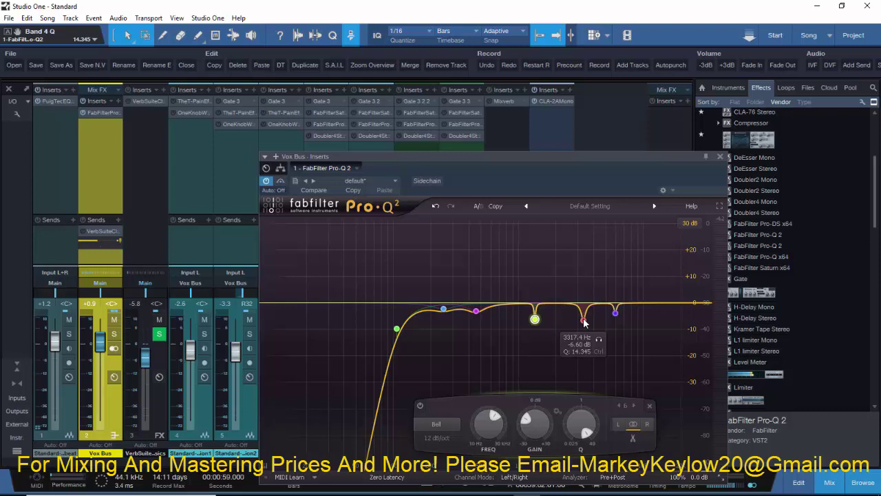
# Close the first equalizer and insert a second FabFilter Pro-Q 2 below it on the Vox Bus
pyautogui.click(720, 156)
pyautogui.scroll(2, 770, 217)
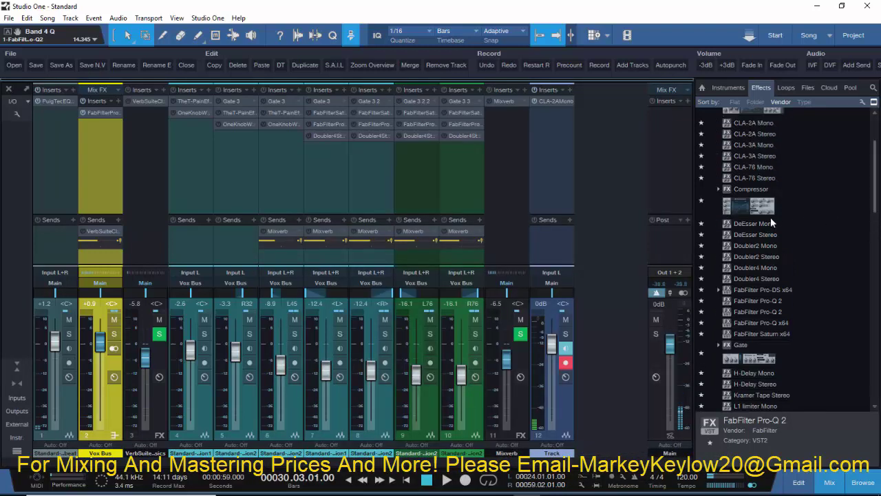
pyautogui.scroll(-2, 778, 248)
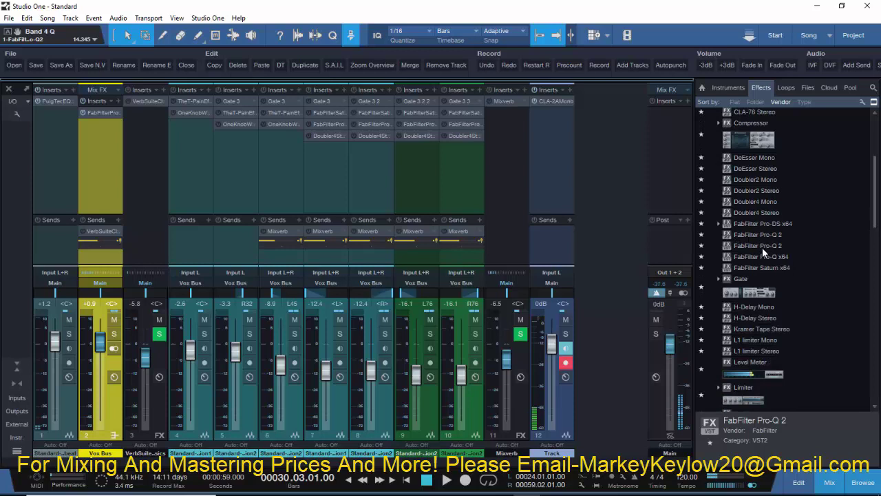
pyautogui.moveTo(762, 247); pyautogui.dragTo(98, 132)
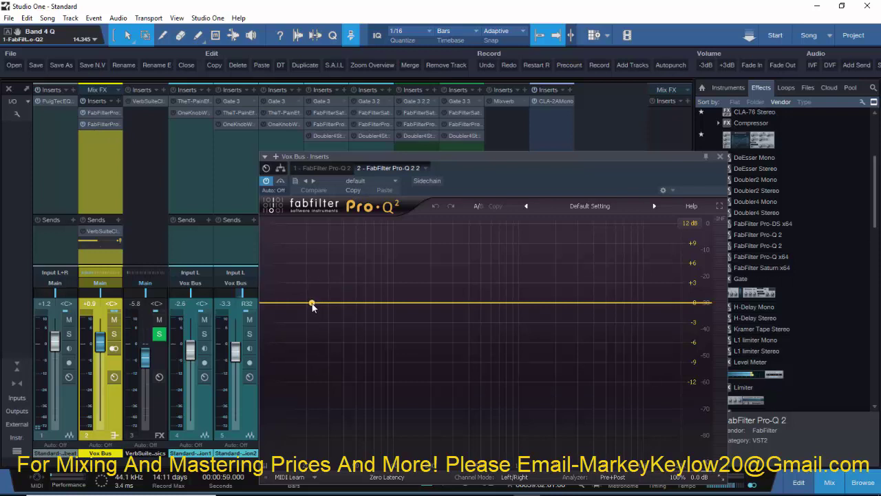
# Play the song and add a band at about 28 Hz in the second Pro-Q 2, shaped as a Low Cut
pyautogui.press('space')
pyautogui.moveTo(310, 305); pyautogui.dragTo(325, 320)
pyautogui.click(303, 427)
pyautogui.click(305, 424)
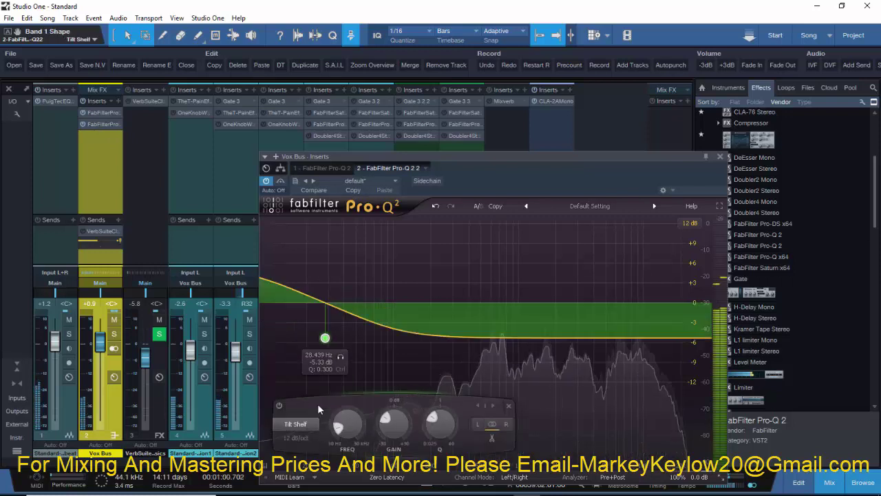
pyautogui.click(303, 423)
pyautogui.click(314, 365)
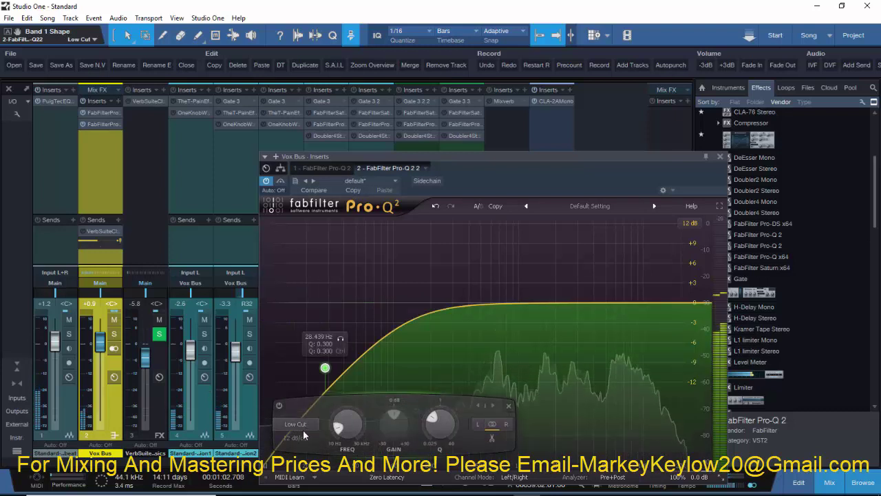
# Set the second equalizer's low cut to a 48 dB/oct slope and move it to about 105 Hz
pyautogui.click(303, 429)
pyautogui.click(310, 423)
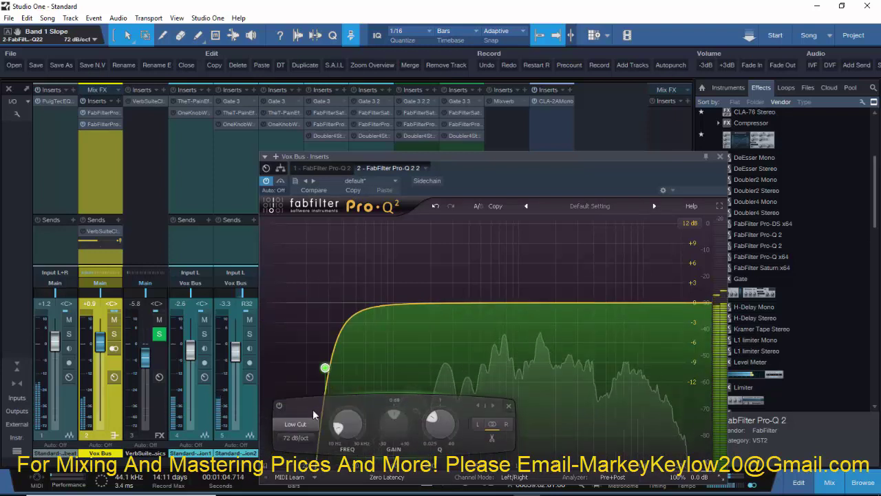
pyautogui.click(302, 435)
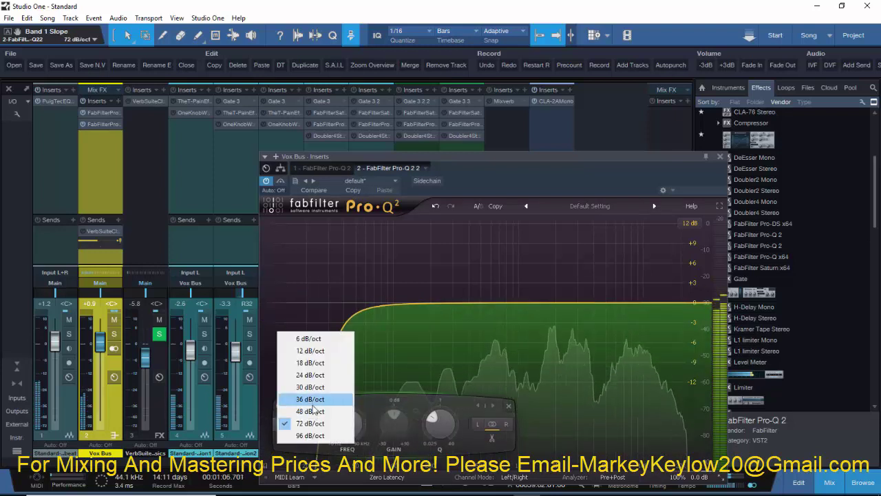
pyautogui.click(310, 411)
pyautogui.moveTo(341, 357); pyautogui.dragTo(412, 346)
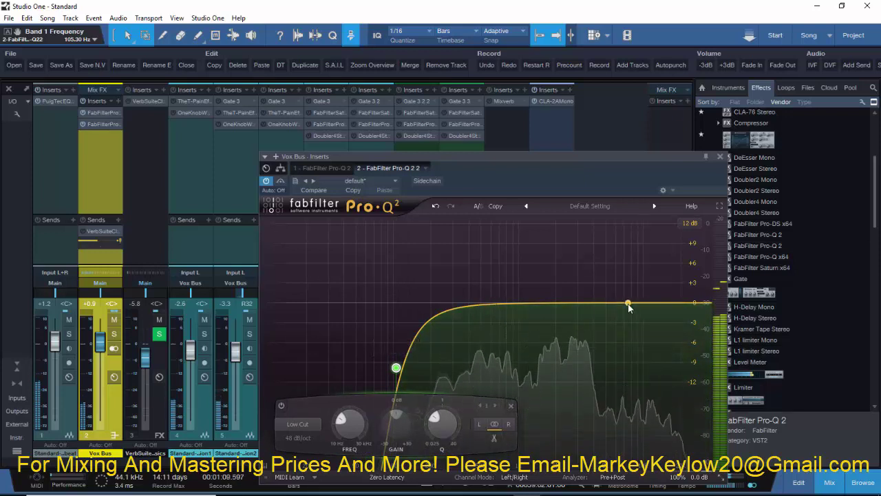
# Add a bell band at about 4498 Hz in the second Pro-Q 2, with a Q of 2.479 and a +1.87 dB boost
pyautogui.moveTo(628, 304); pyautogui.dragTo(600, 255)
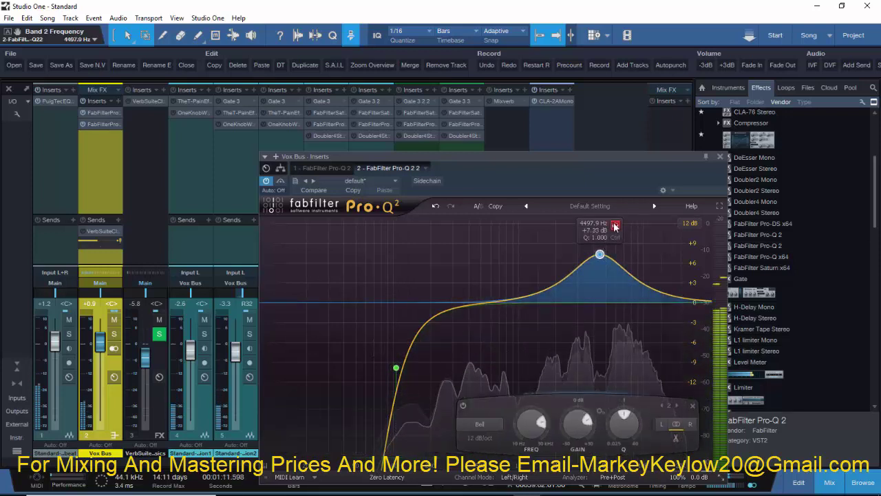
pyautogui.scroll(3, 599, 253)
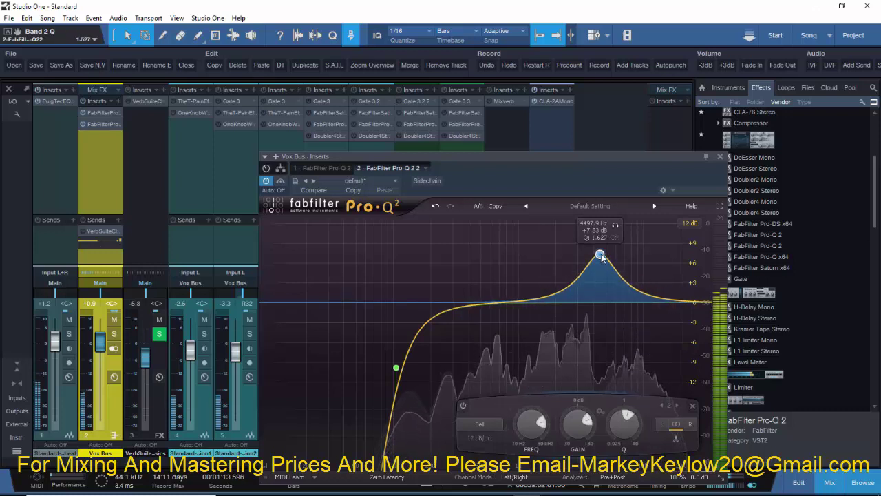
pyautogui.moveTo(599, 255); pyautogui.dragTo(600, 235)
pyautogui.moveTo(599, 228); pyautogui.dragTo(612, 240)
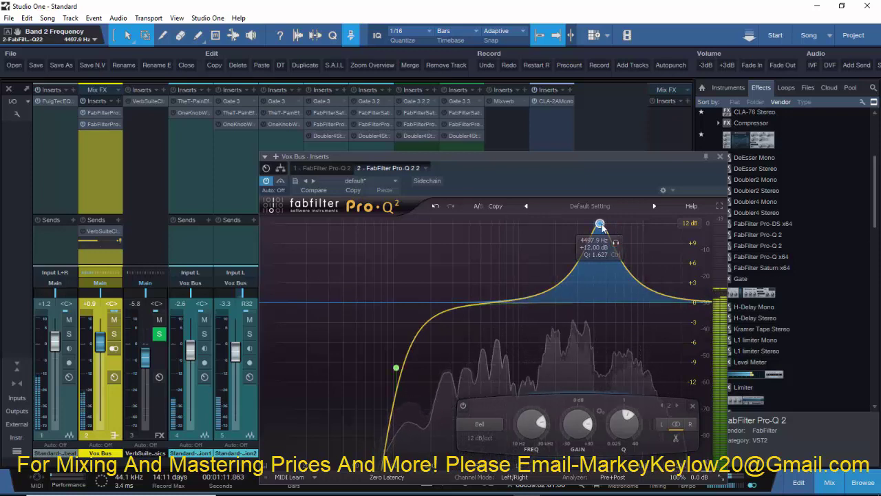
pyautogui.moveTo(577, 423); pyautogui.dragTo(578, 448)
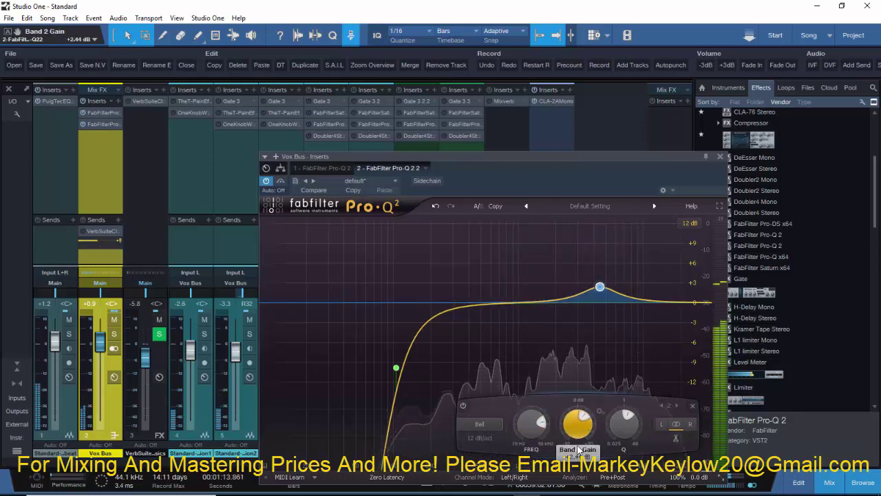
pyautogui.scroll(4, 605, 296)
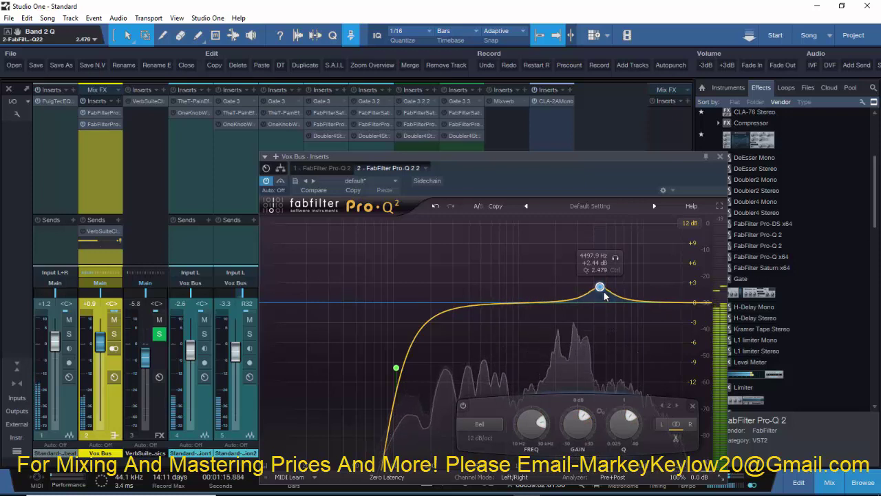
pyautogui.moveTo(580, 414)
pyautogui.mouseDown()
pyautogui.moveTo(574, 426)
pyautogui.moveTo(575, 408)
pyautogui.mouseUp()
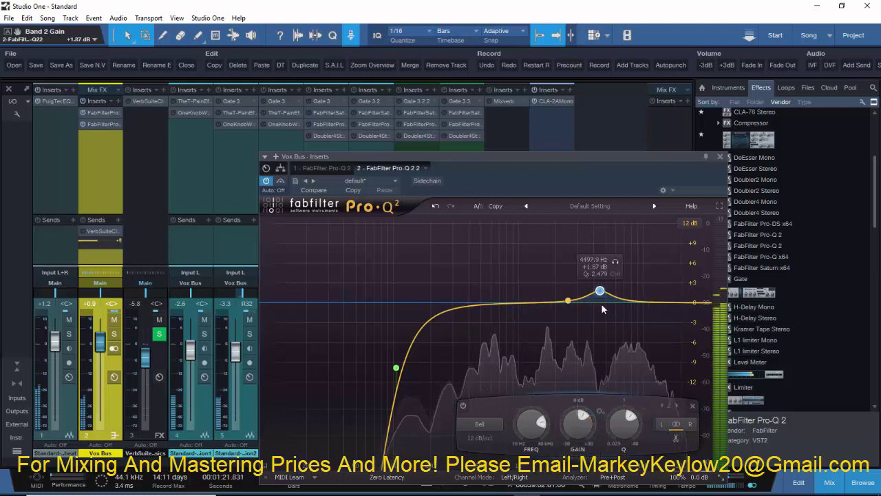
# Add a narrow bell band at about 2422 Hz, with a Q of about 3.9 and a gain of about +0.92 dB
pyautogui.click(644, 308)
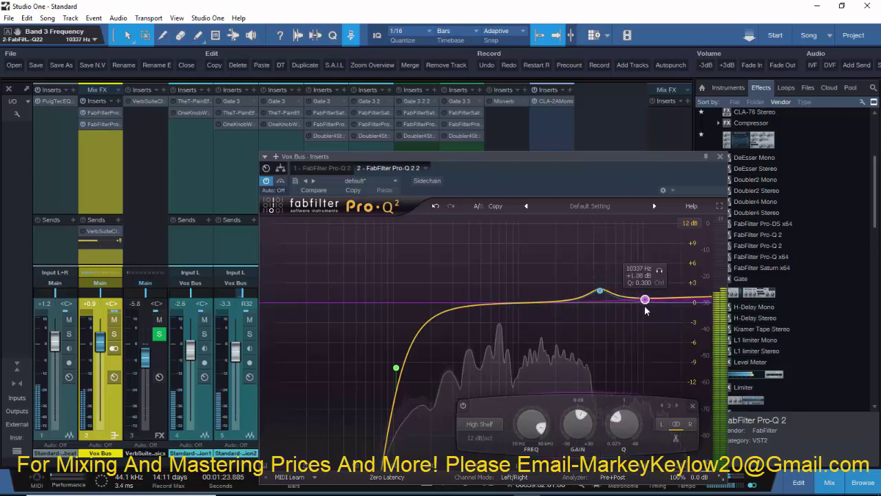
pyautogui.click(692, 406)
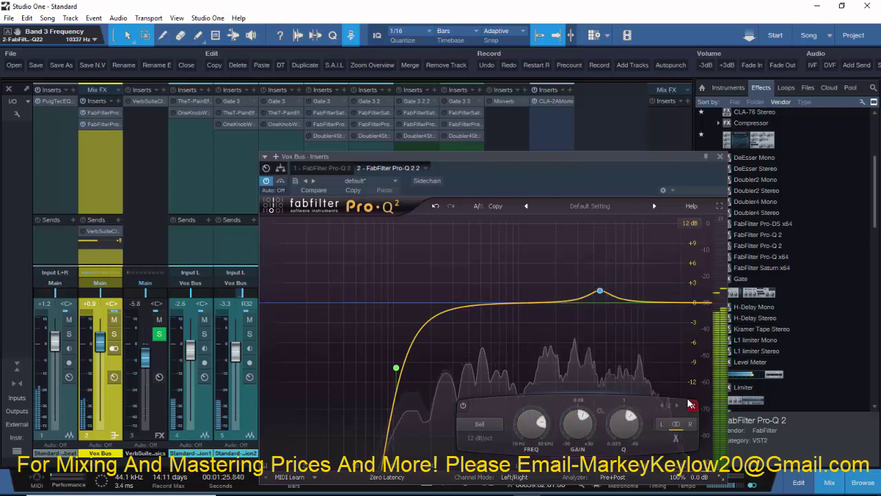
pyautogui.click(535, 273)
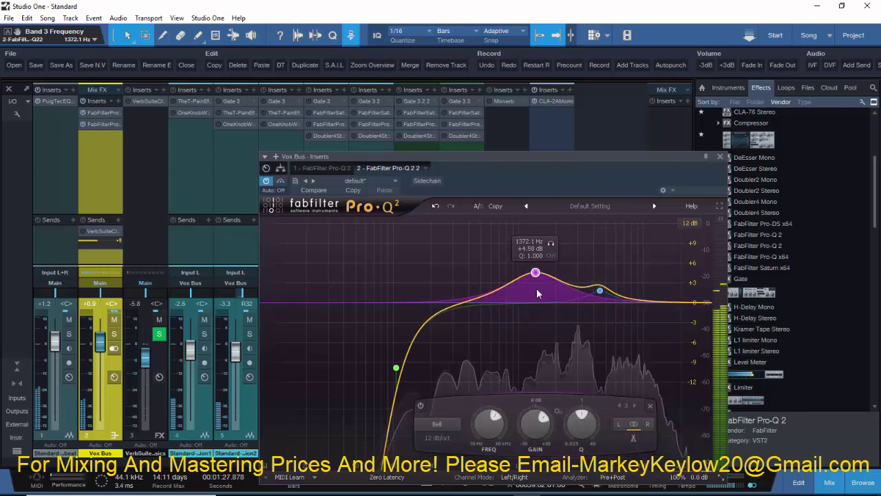
pyautogui.moveTo(536, 273); pyautogui.dragTo(585, 268)
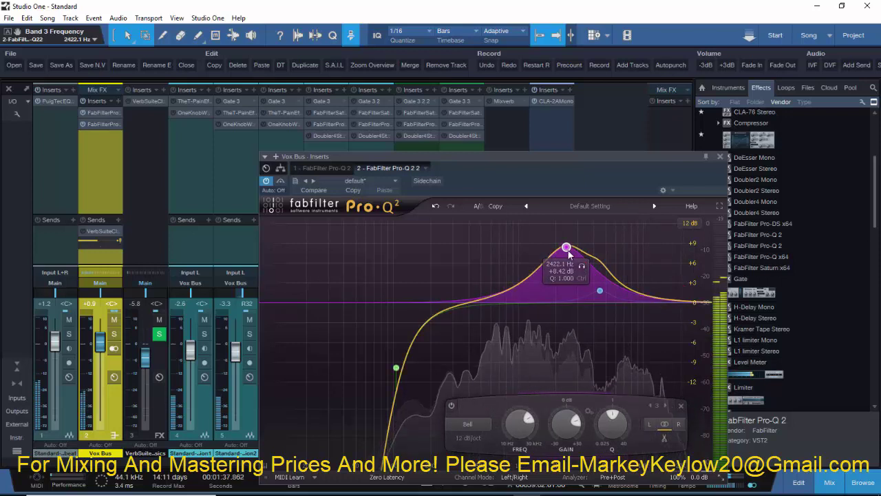
pyautogui.scroll(6, 568, 253)
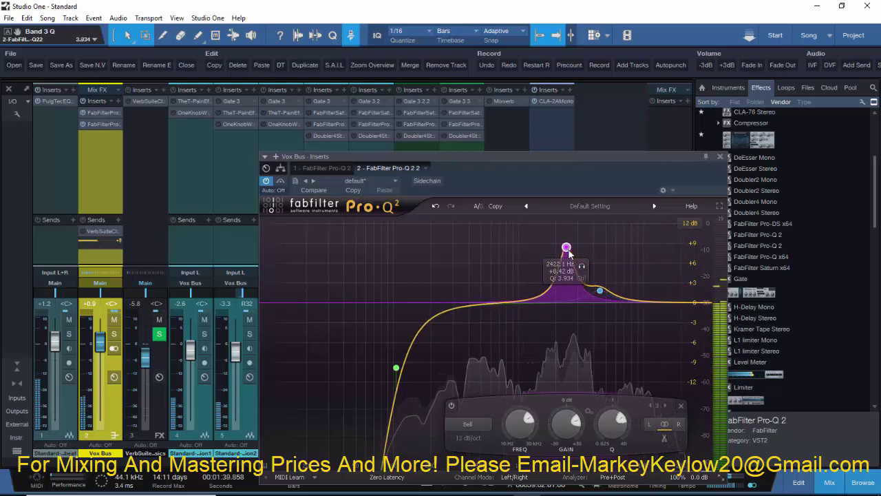
pyautogui.moveTo(566, 416); pyautogui.dragTo(573, 459)
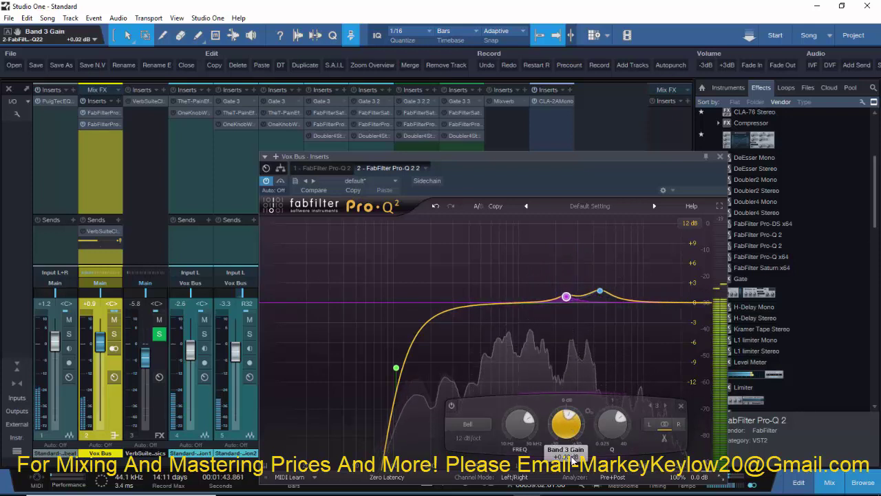
# Add a high shelf above the 4498 Hz boost, set its gain to about +0.72 dB, and close the equalizer
pyautogui.doubleClick(653, 297)
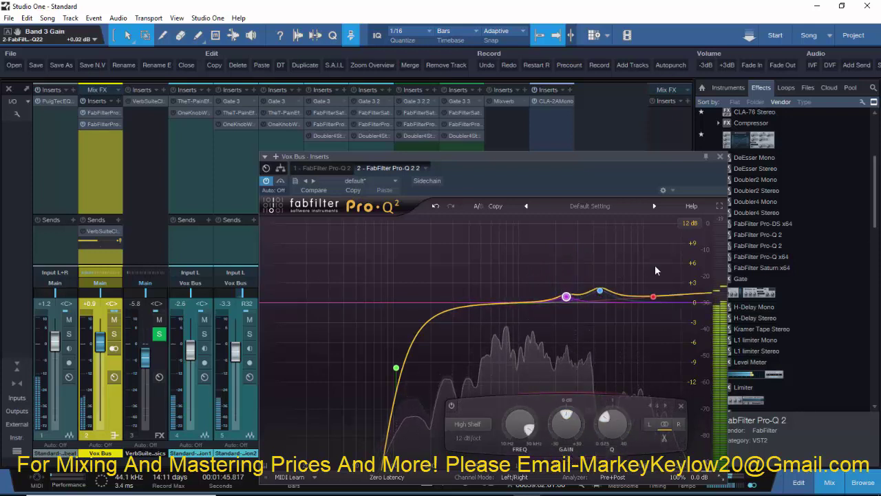
pyautogui.moveTo(652, 297); pyautogui.dragTo(647, 242)
pyautogui.moveTo(577, 422); pyautogui.dragTo(576, 456)
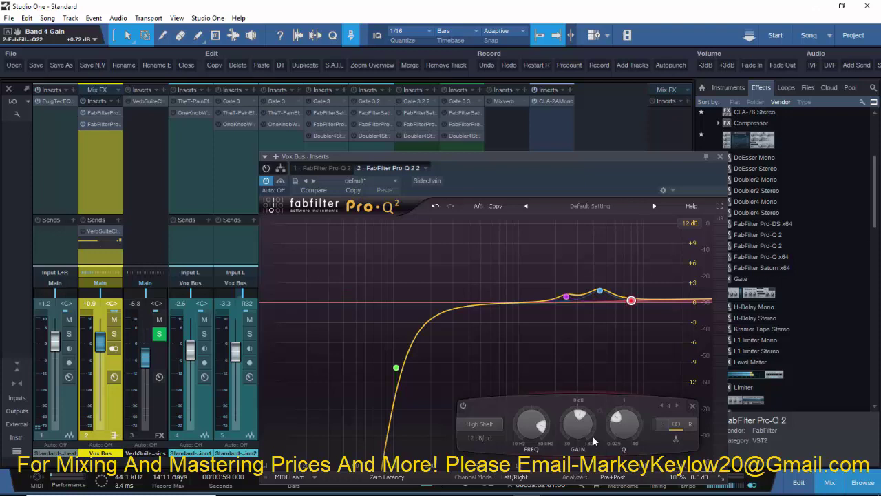
pyautogui.click(720, 156)
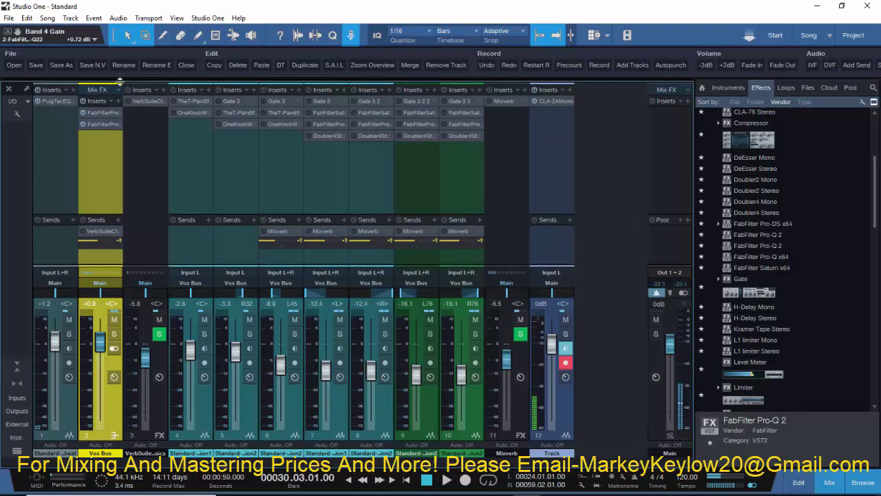
# Play the song to compare the Vox Bus with its inserts active and bypassed
pyautogui.press('space')
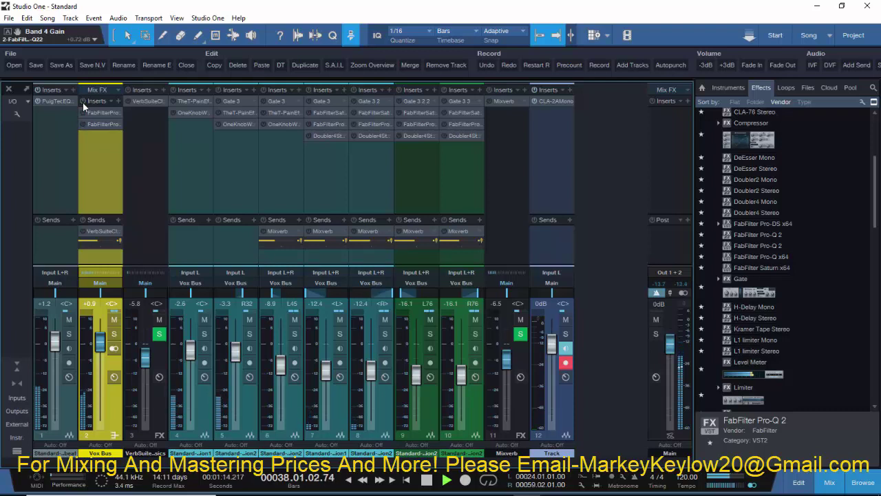
pyautogui.press('space')
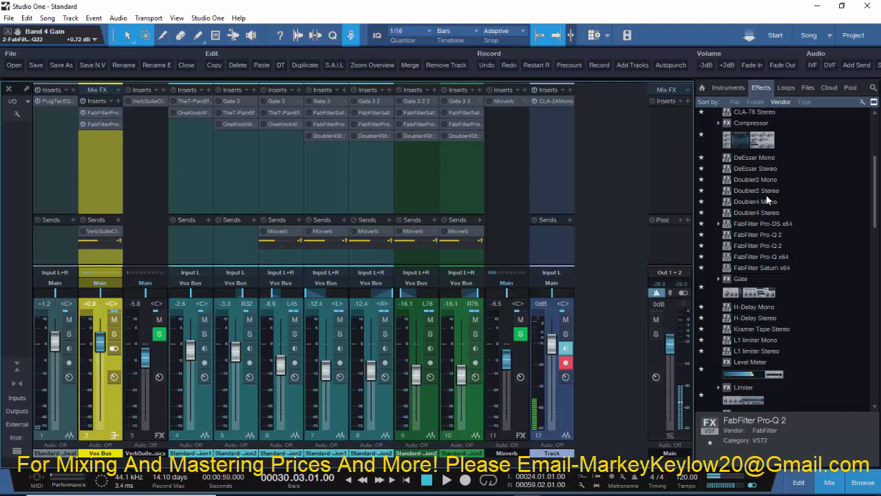
pyautogui.press('space')
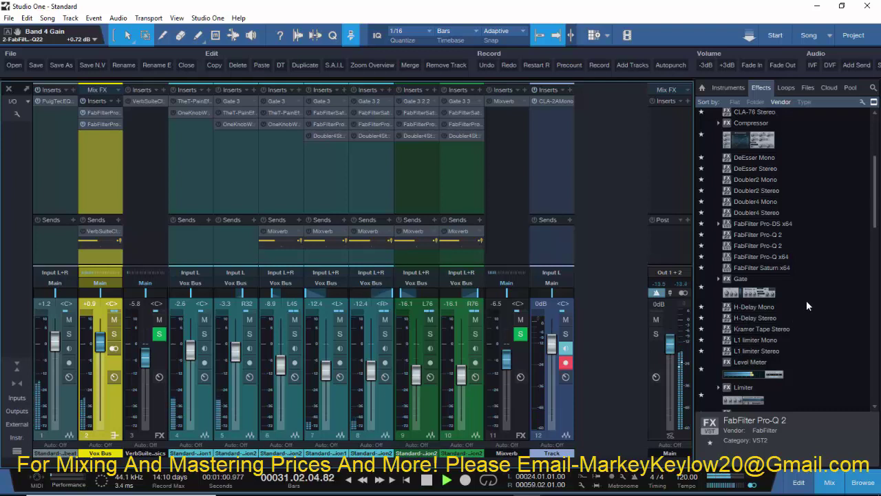
# Set a loop range over the main vocals from 30.04.01.00 to 60.01.01.00 and turn on looping
pyautogui.scroll(3, 793, 291)
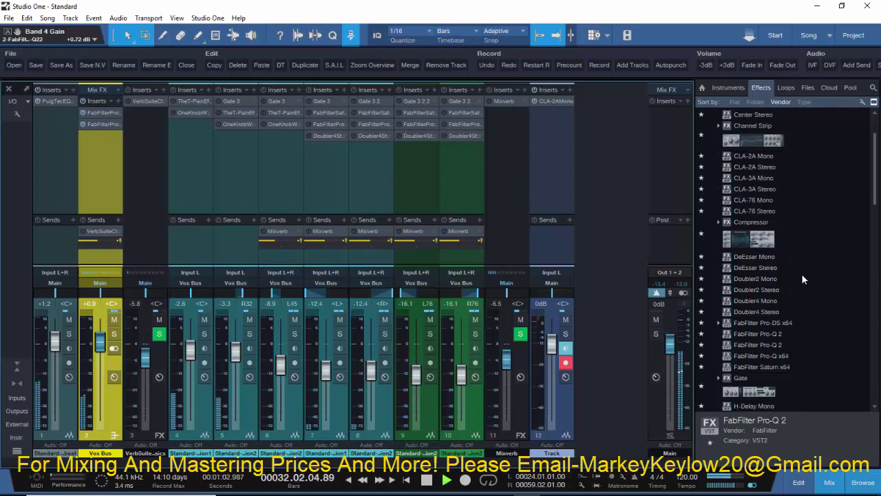
pyautogui.moveTo(529, 82); pyautogui.dragTo(533, 301)
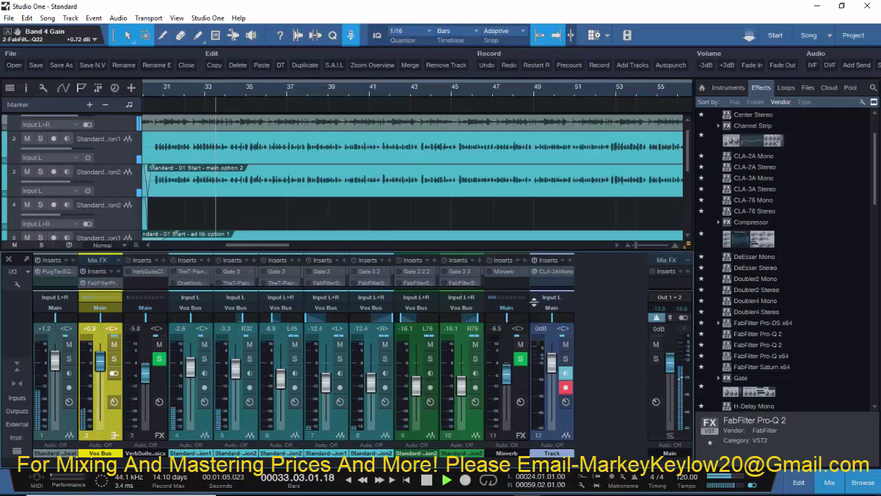
pyautogui.scroll(-5, 318, 93)
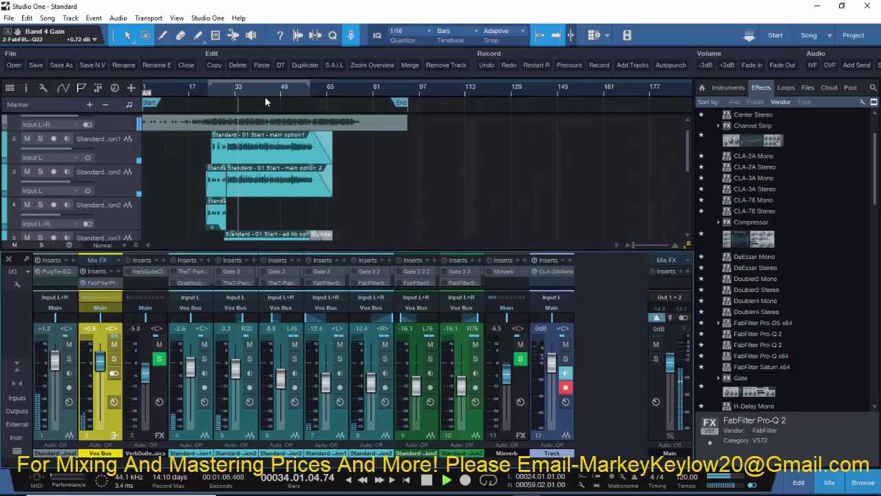
pyautogui.click(239, 159)
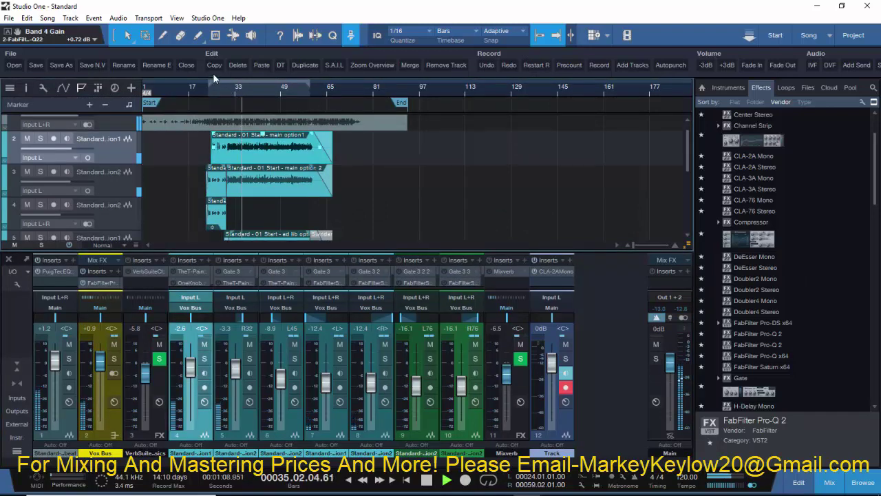
pyautogui.scroll(5, 254, 92)
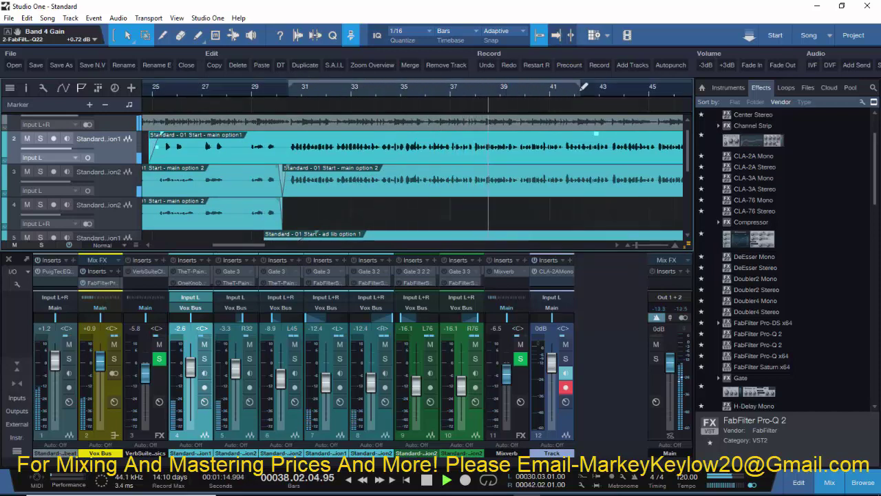
pyautogui.scroll(-4, 584, 86)
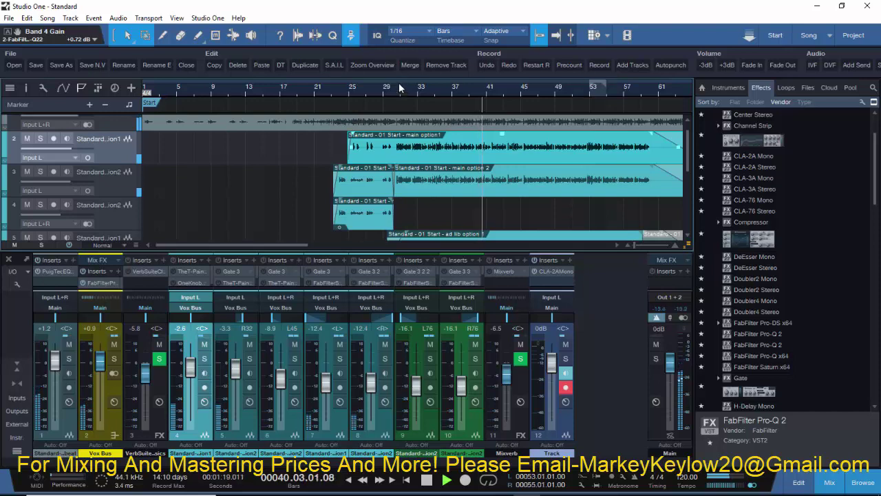
pyautogui.scroll(6, 399, 86)
pyautogui.scroll(-5, 381, 81)
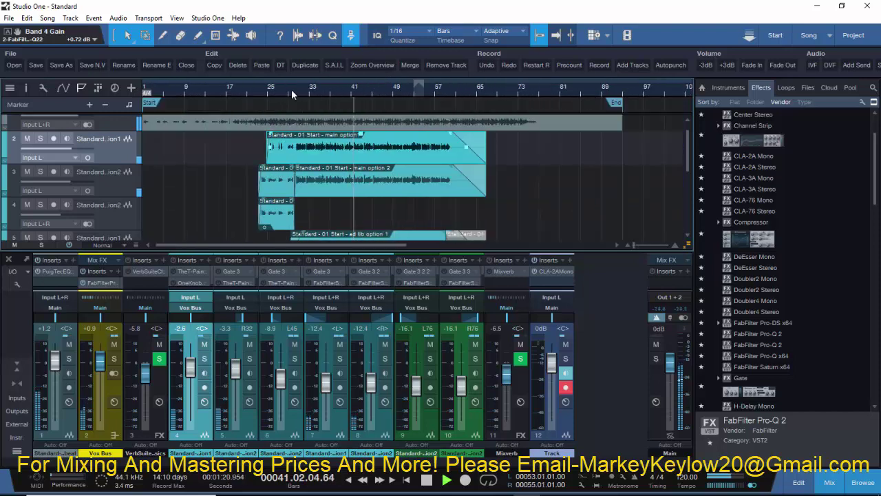
pyautogui.scroll(3, 307, 88)
pyautogui.moveTo(287, 81); pyautogui.dragTo(511, 115)
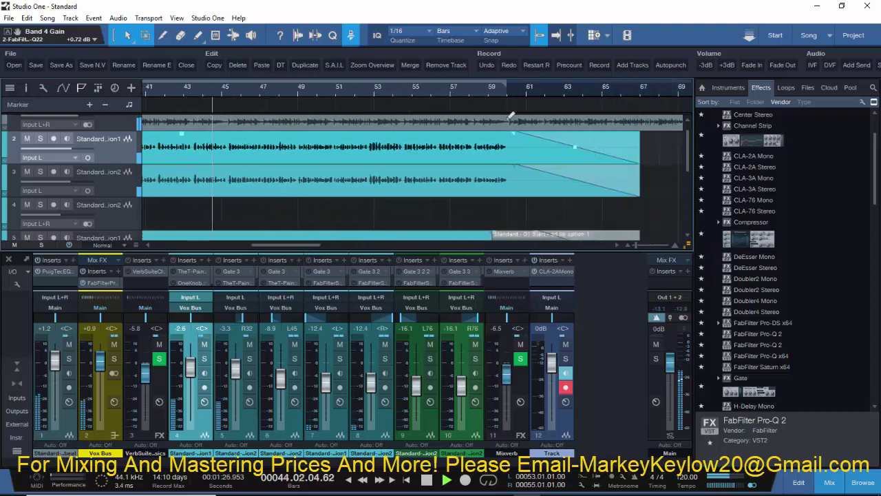
pyautogui.click(488, 480)
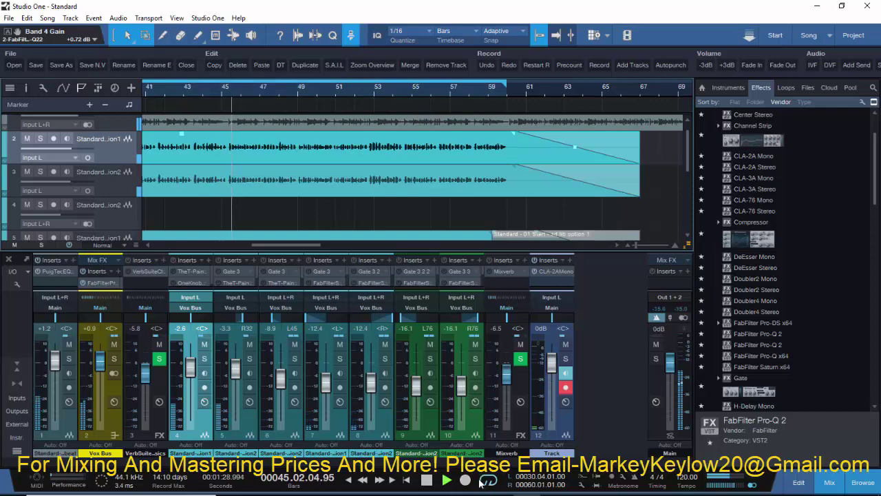
# Insert a CLA-2A Stereo compressor below the second Pro-Q 2 on the Vox Bus and switch its analog setting off
pyautogui.scroll(-2, 301, 90)
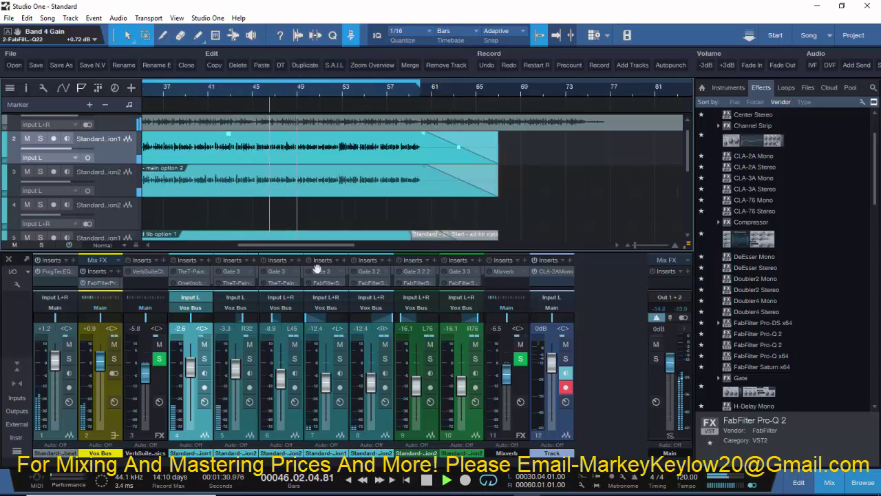
pyautogui.moveTo(320, 252); pyautogui.dragTo(336, 97)
pyautogui.scroll(2, 804, 248)
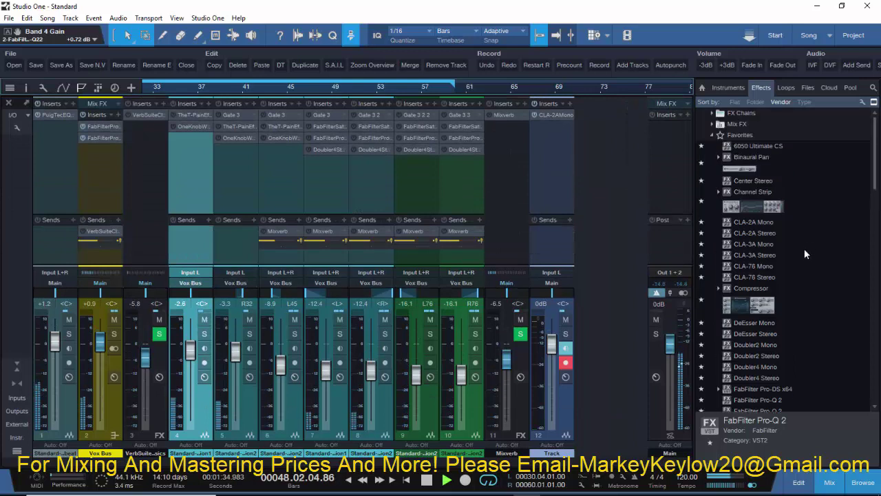
pyautogui.click(762, 220)
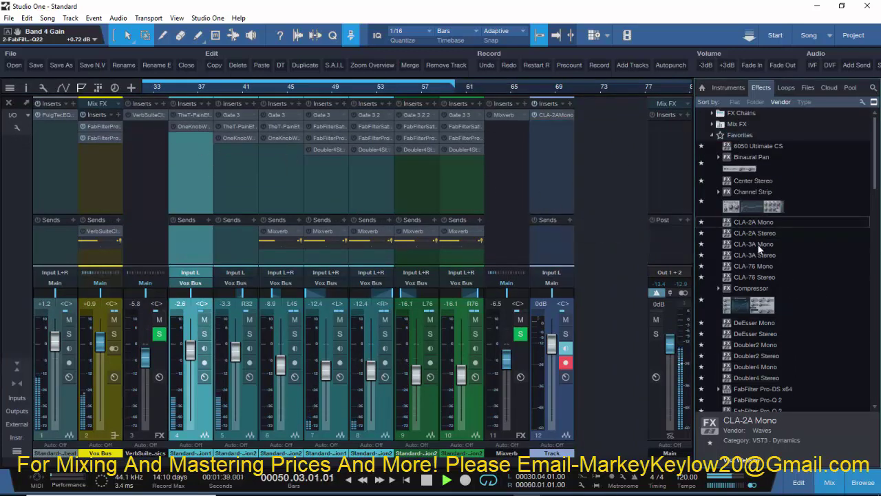
pyautogui.moveTo(755, 232); pyautogui.dragTo(99, 149)
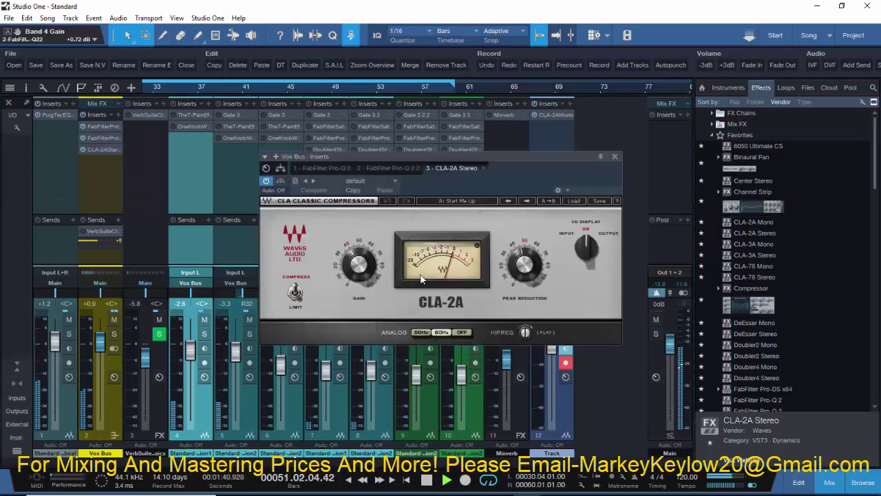
pyautogui.click(467, 332)
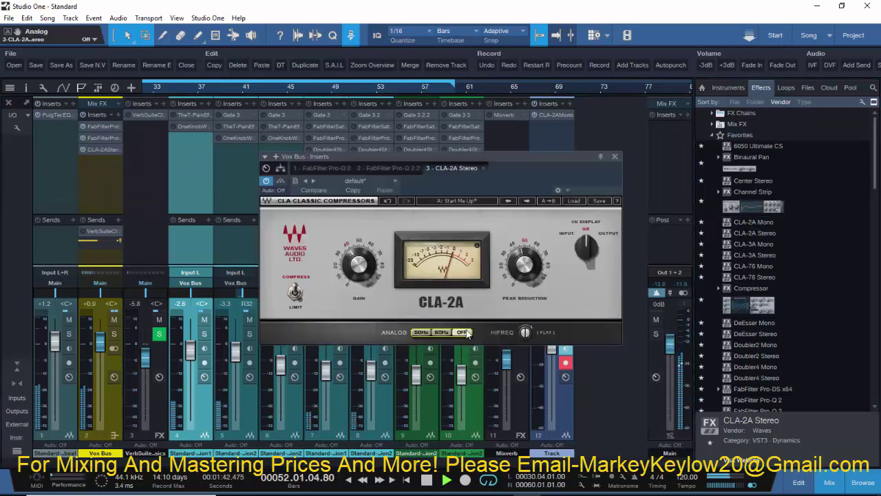
# Set the CLA-2A's peak reduction to about 67.6 and its gain to about 45.6
pyautogui.click(527, 267)
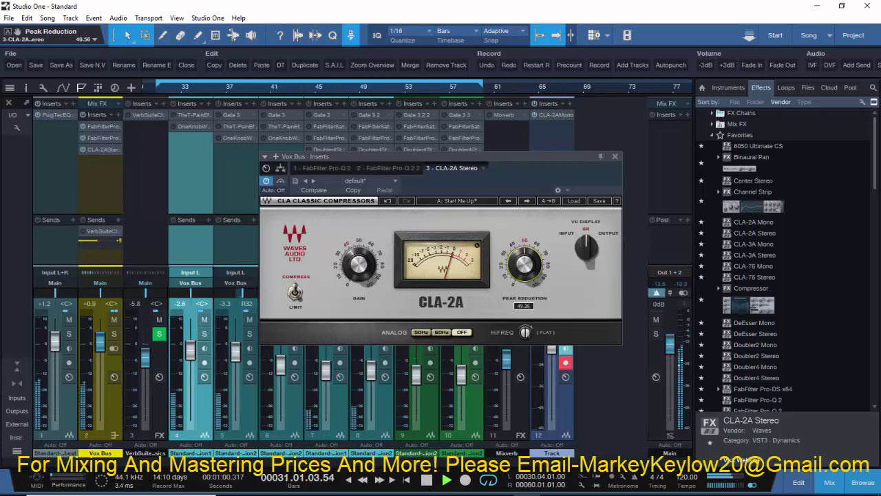
pyautogui.moveTo(526, 265); pyautogui.dragTo(525, 262)
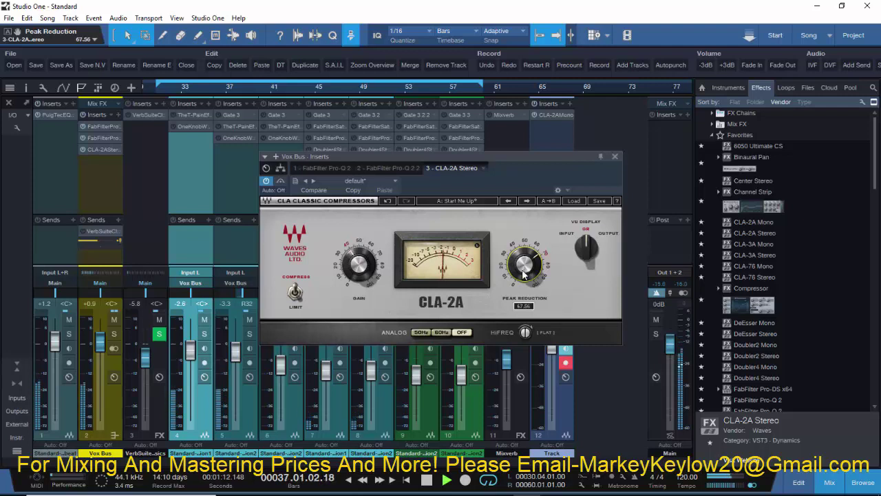
pyautogui.click(360, 275)
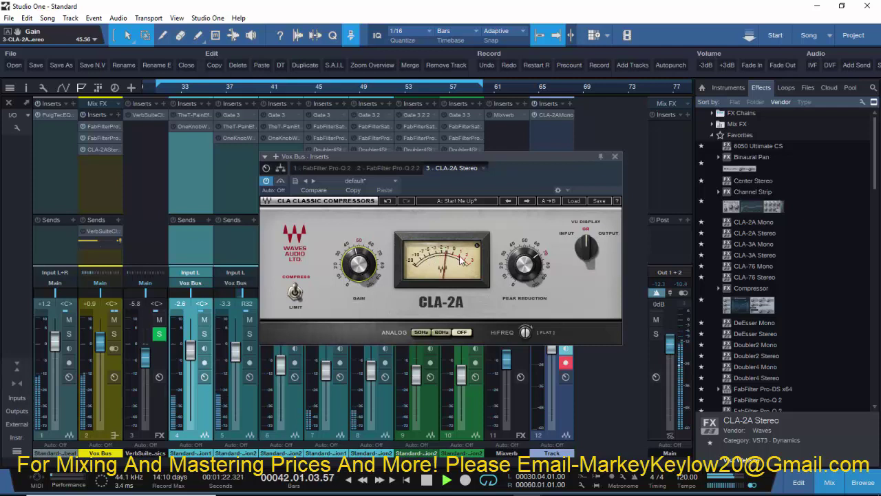
# Compare the looped vocals with the Vox Bus CLA-2A bypassed and active
pyautogui.click(281, 182)
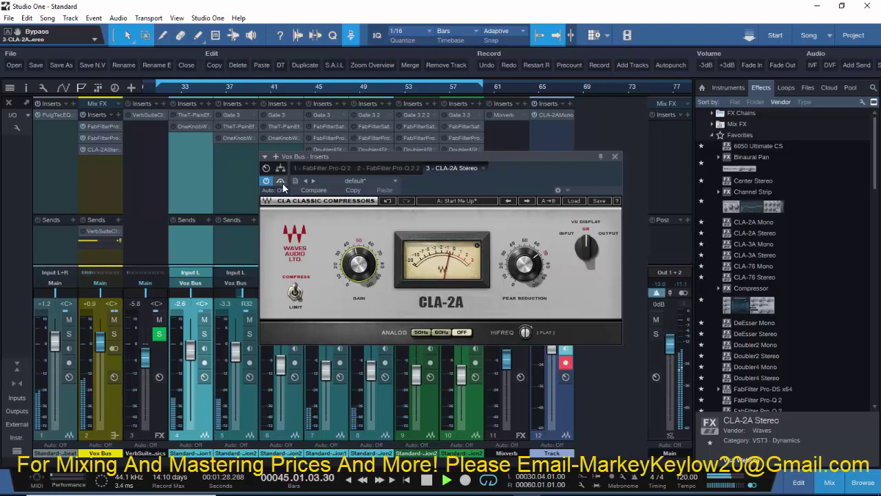
pyautogui.click(281, 182)
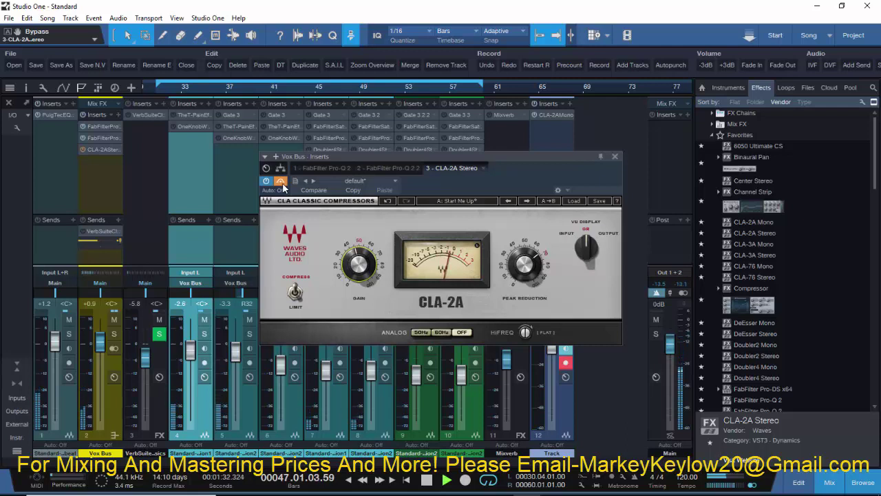
pyautogui.click(281, 182)
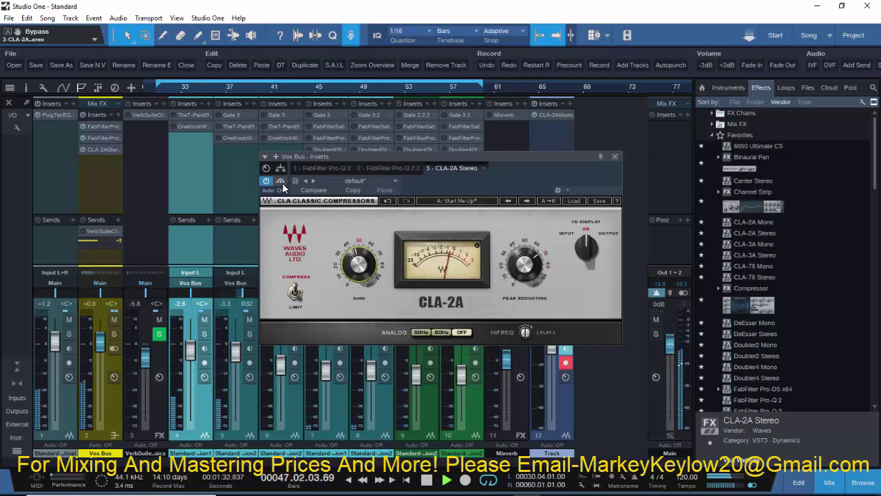
# Fine-tune the CLA-2A's peak reduction to about 67.8 and gain to about 45.5, closing its window
pyautogui.click(526, 259)
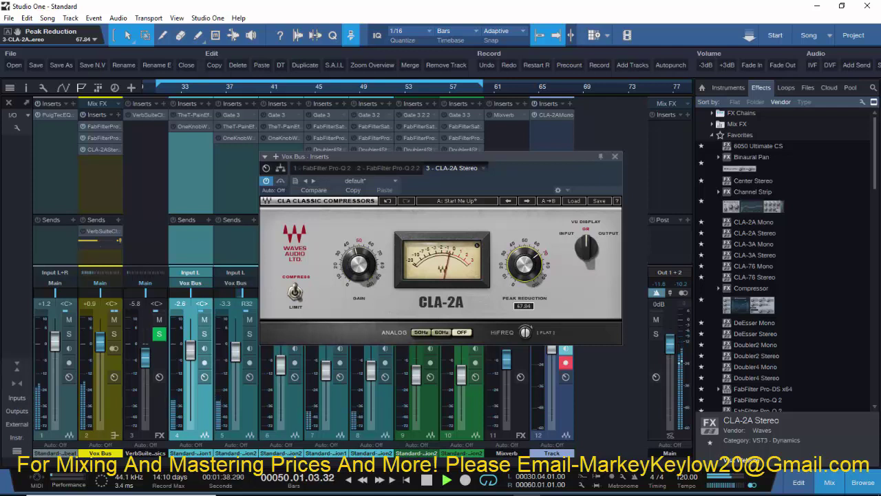
pyautogui.moveTo(526, 261); pyautogui.dragTo(526, 259)
pyautogui.click(359, 263)
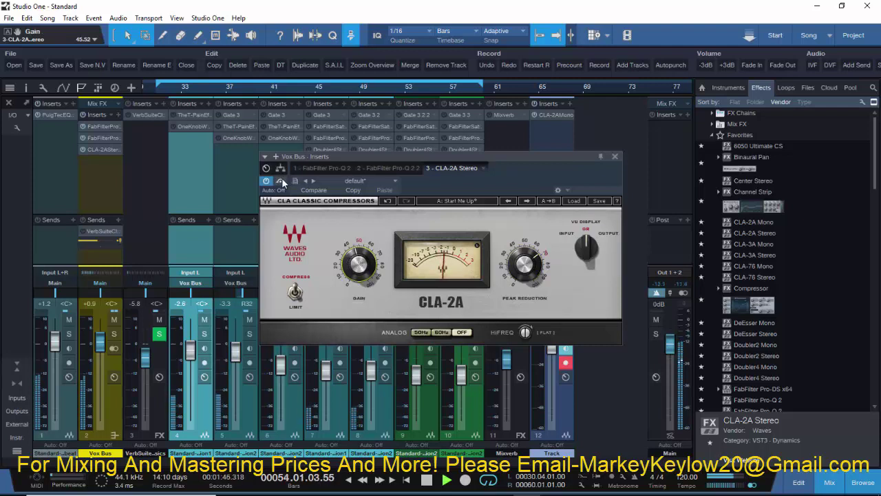
pyautogui.click(615, 156)
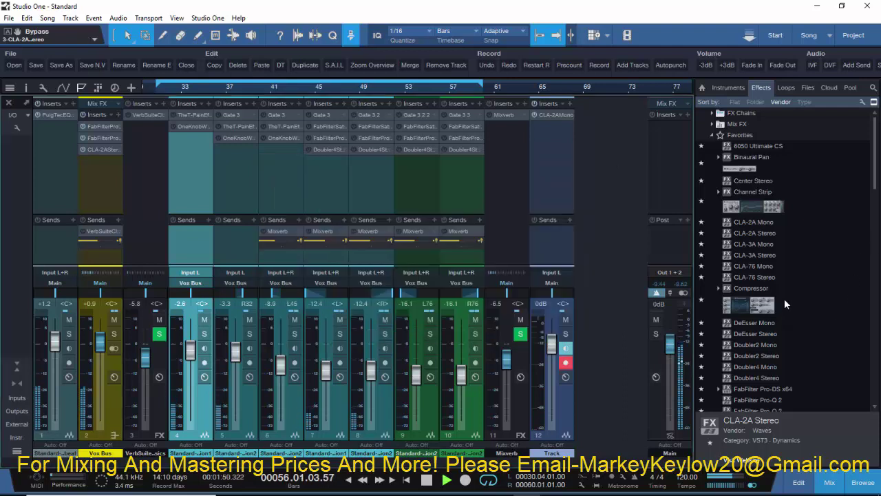
# Insert FabFilter Pro-DS x64 below the CLA-2A on the Vox Bus and load the Single Vocal preset Male Wide Band
pyautogui.scroll(-3, 784, 265)
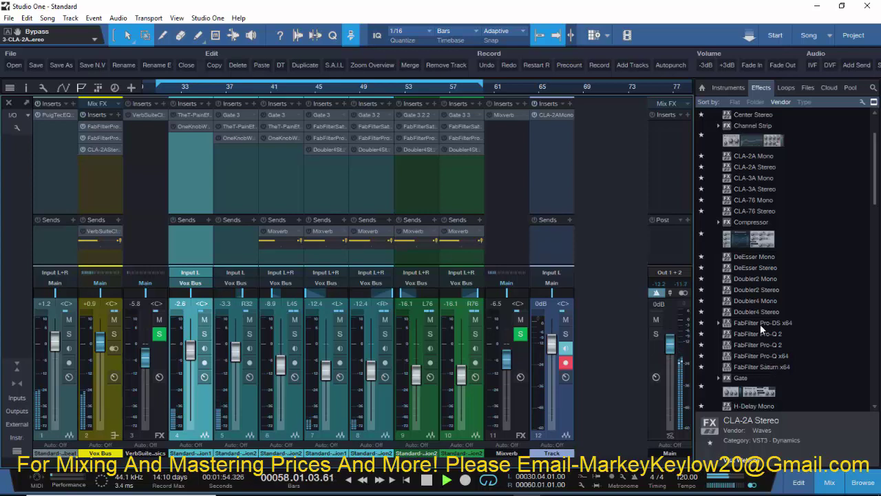
pyautogui.moveTo(761, 329); pyautogui.dragTo(88, 167)
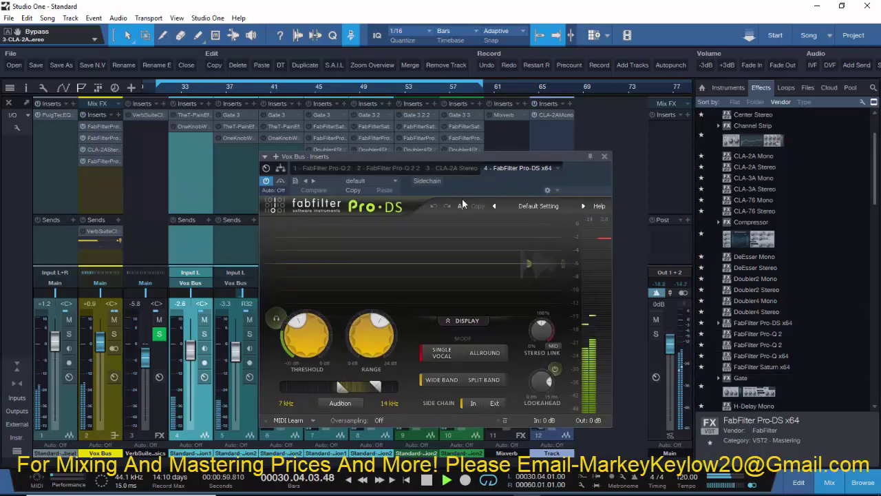
pyautogui.click(527, 206)
pyautogui.moveTo(544, 231)
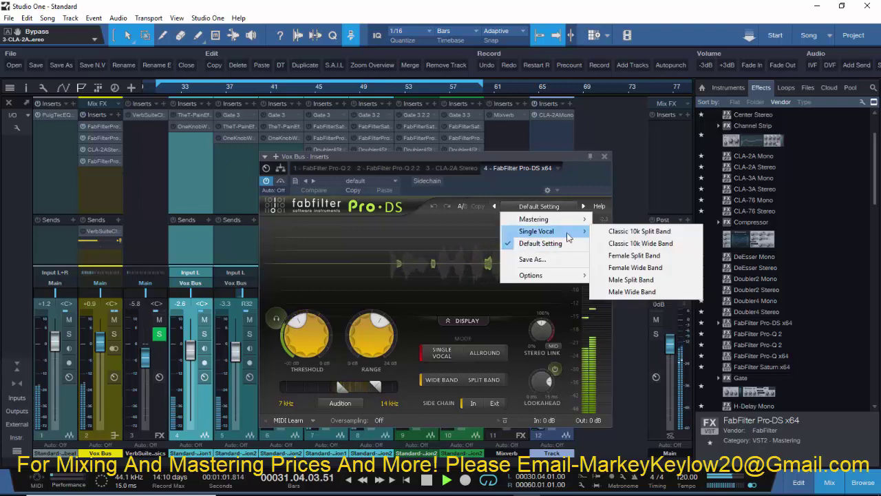
pyautogui.click(632, 291)
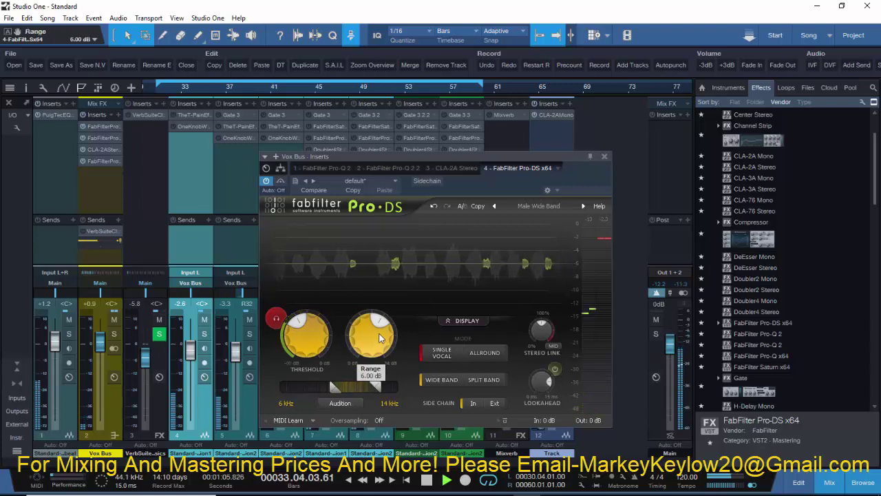
# Raise the Pro-DS range slightly and lower its threshold to about -40.9 dB, turning trigger auditioning off and closing its window
pyautogui.moveTo(379, 332); pyautogui.dragTo(381, 325)
pyautogui.moveTo(304, 341)
pyautogui.mouseDown()
pyautogui.moveTo(299, 374)
pyautogui.moveTo(298, 343)
pyautogui.mouseUp()
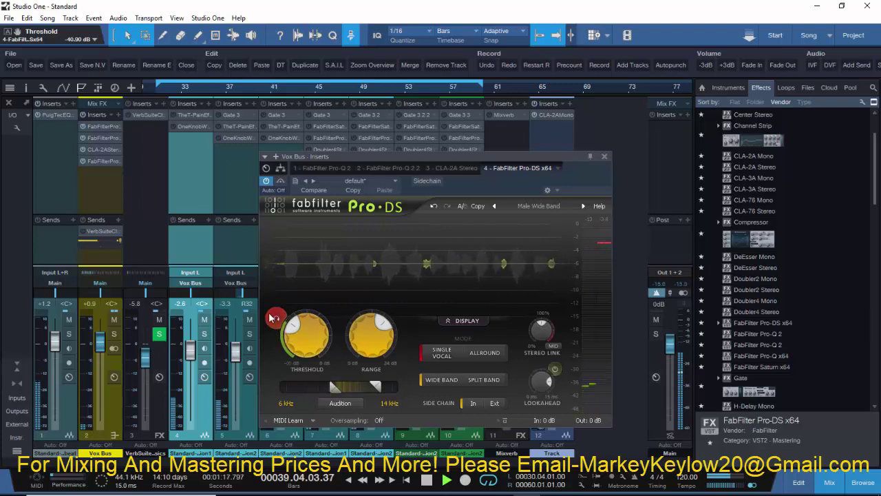
pyautogui.click(275, 318)
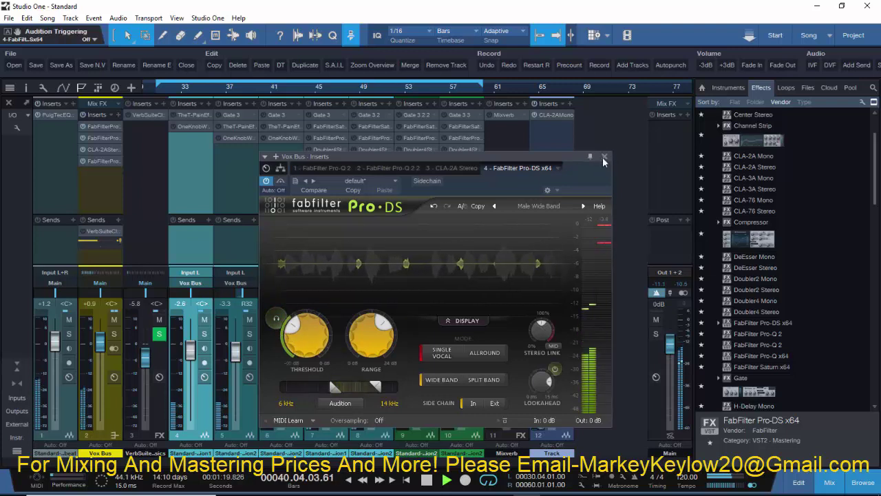
pyautogui.click(604, 157)
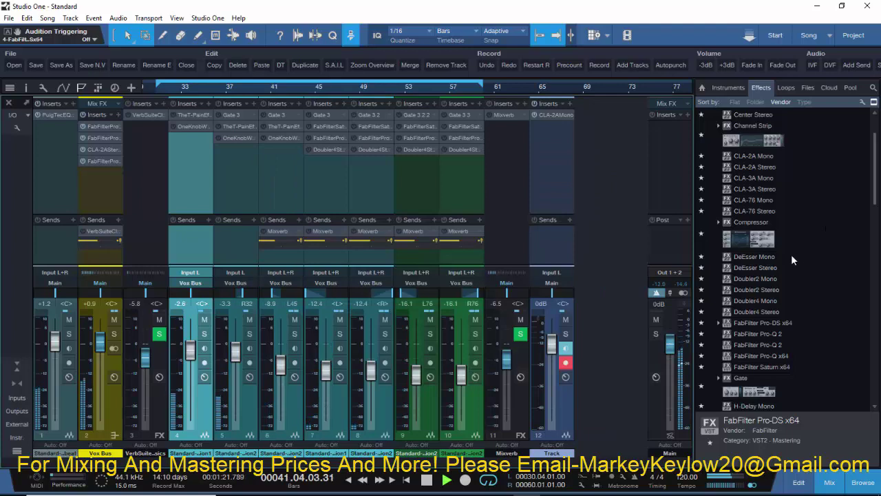
# Insert Virtual Mix Rack below Pro-DS on the Vox Bus and reposition its window so the whole rack shows
pyautogui.scroll(-3, 791, 254)
pyautogui.scroll(-15, 790, 257)
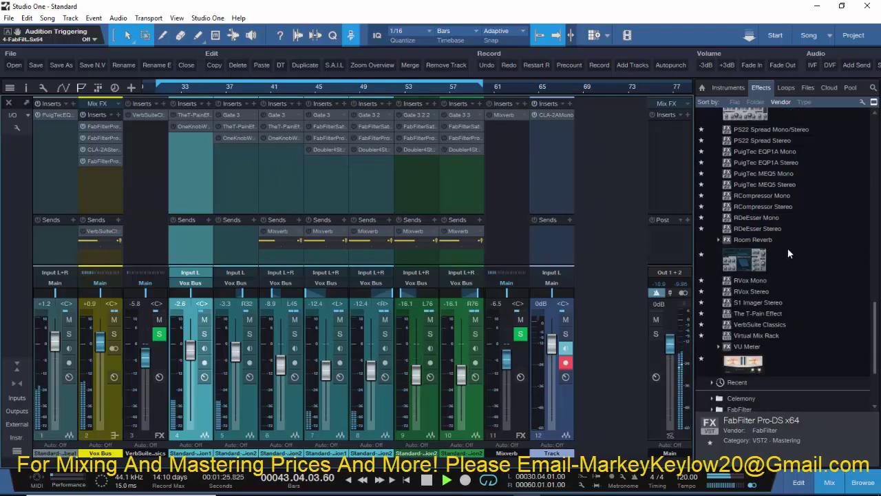
pyautogui.moveTo(751, 335); pyautogui.dragTo(94, 187)
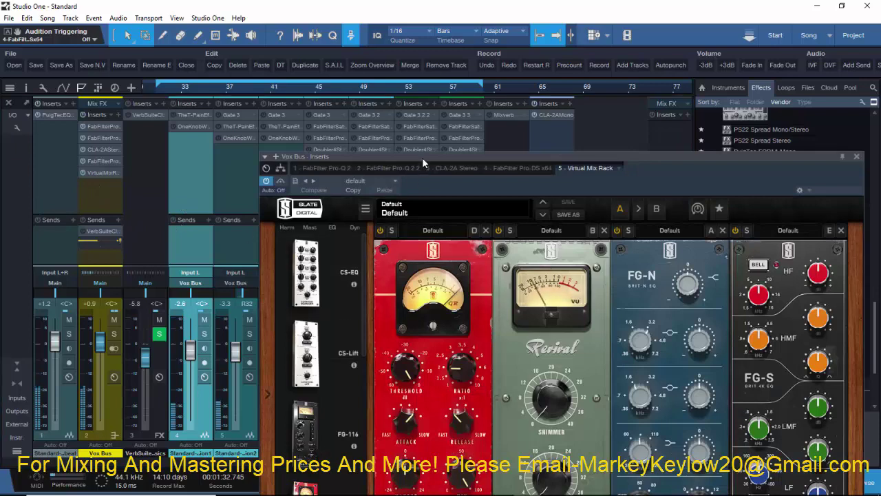
pyautogui.moveTo(422, 157); pyautogui.dragTo(323, 16)
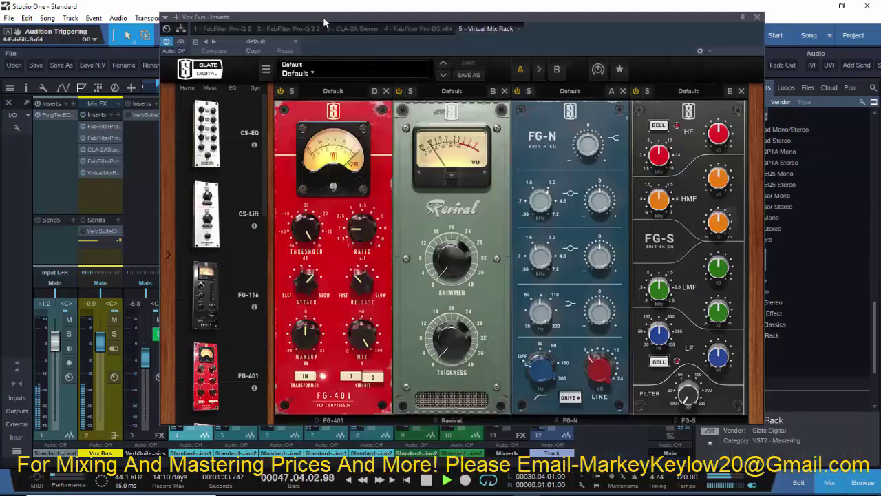
# Remove the FG-401 and FG-N modules from the rack and move FG-S ahead of Revival
pyautogui.click(386, 91)
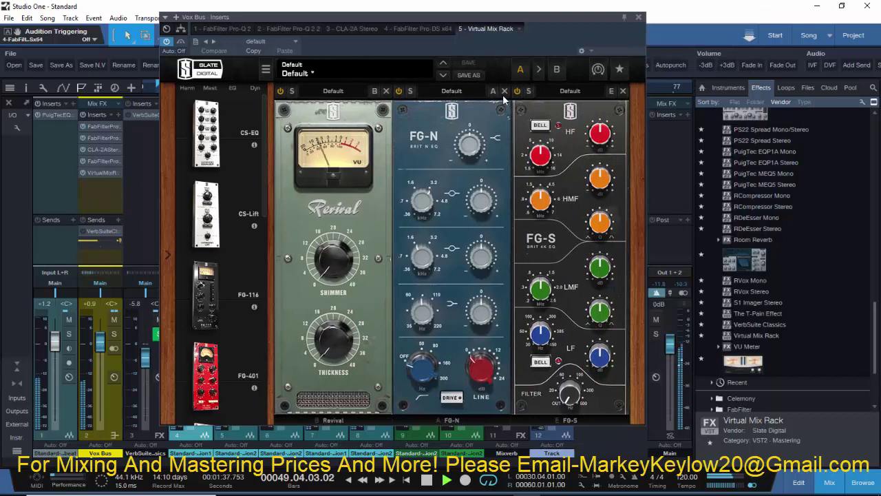
pyautogui.click(505, 91)
pyautogui.moveTo(551, 91); pyautogui.dragTo(297, 111)
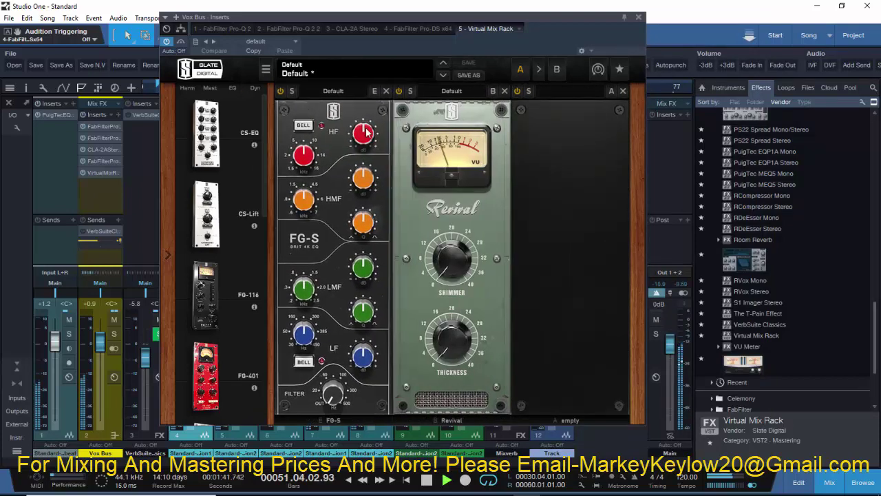
# Adjust the FG-S HF gain and set its HMF band to about +1.8 dB gain with a Q of about 1.35 during playback
pyautogui.moveTo(365, 133); pyautogui.dragTo(359, 164)
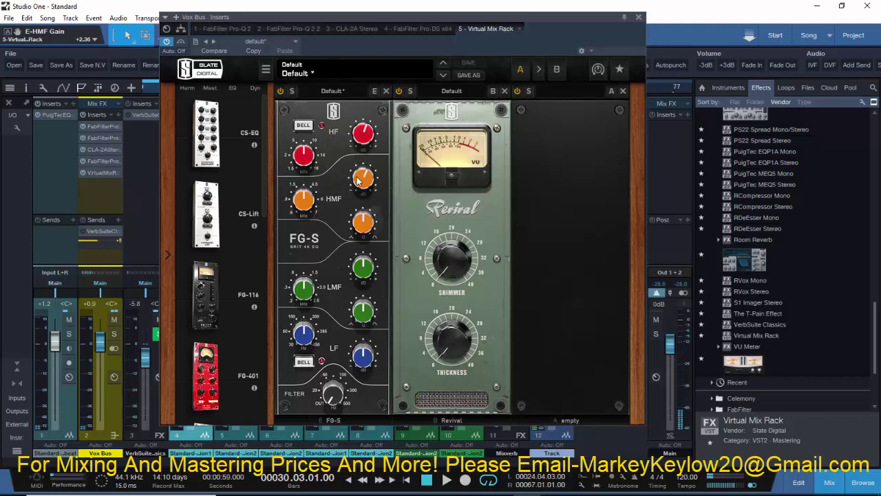
pyautogui.moveTo(357, 181)
pyautogui.press('space')
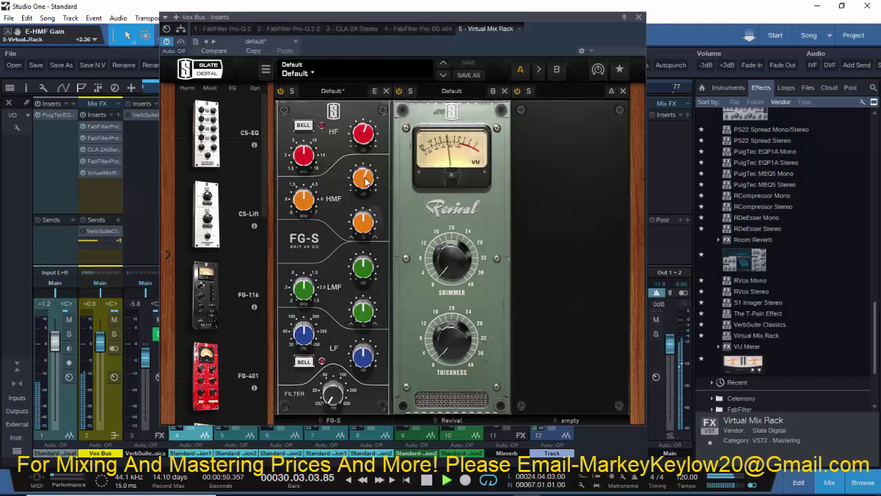
pyautogui.moveTo(369, 180); pyautogui.dragTo(366, 177)
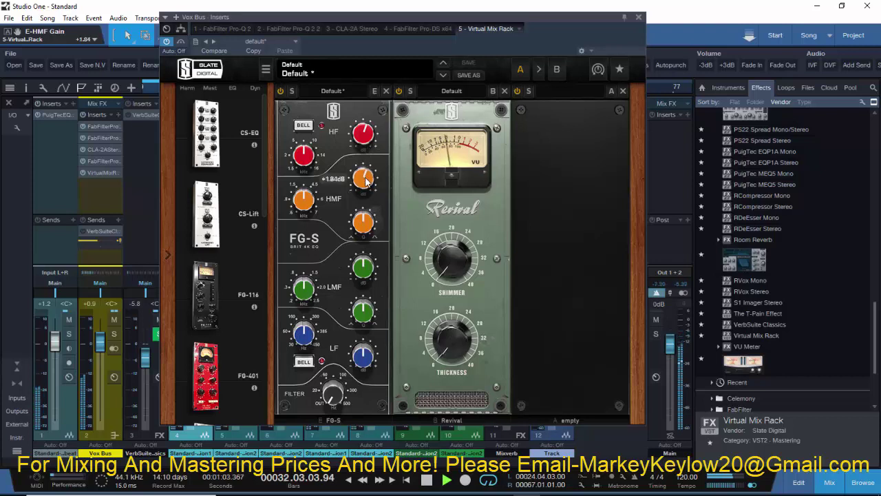
pyautogui.moveTo(368, 208)
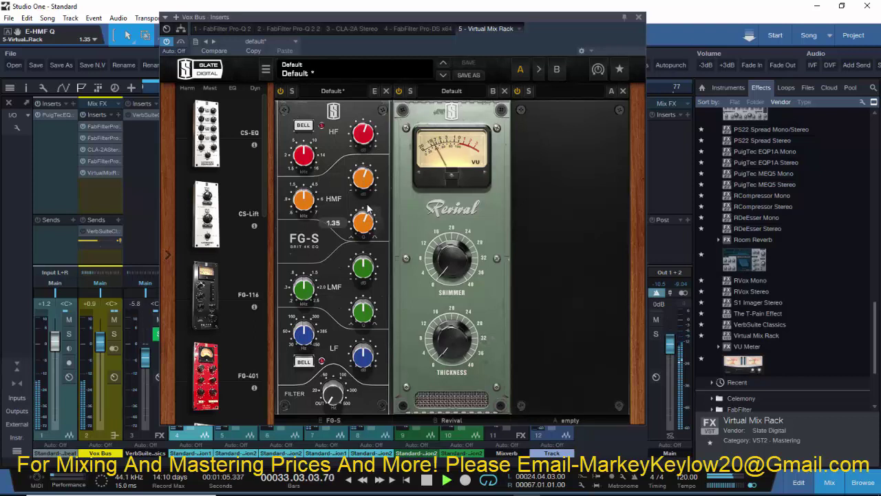
pyautogui.moveTo(364, 179)
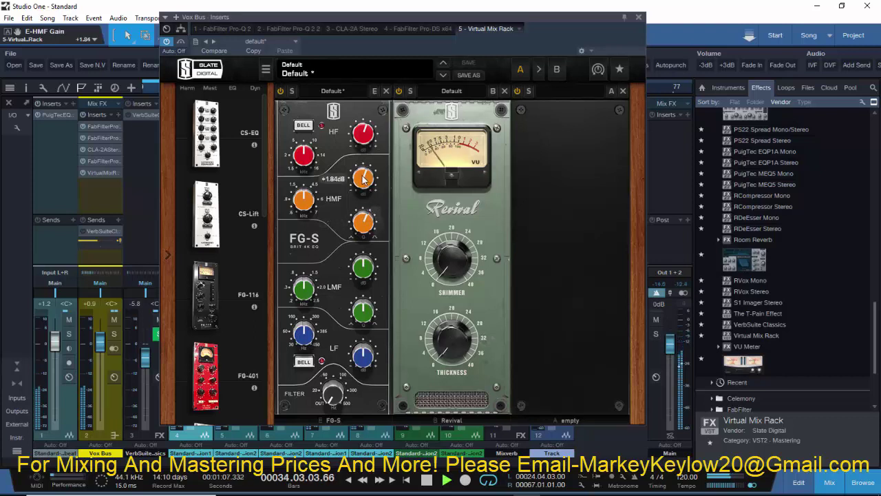
# Cut the FG-S LMF gain slightly, with a Q of about 1.61 and a frequency of about 1.22 kHz
pyautogui.doubleClick(370, 273)
pyautogui.moveTo(370, 273)
pyautogui.mouseDown()
pyautogui.moveTo(365, 246)
pyautogui.moveTo(360, 277)
pyautogui.mouseUp()
pyautogui.doubleClick(367, 272)
pyautogui.moveTo(368, 309); pyautogui.dragTo(366, 317)
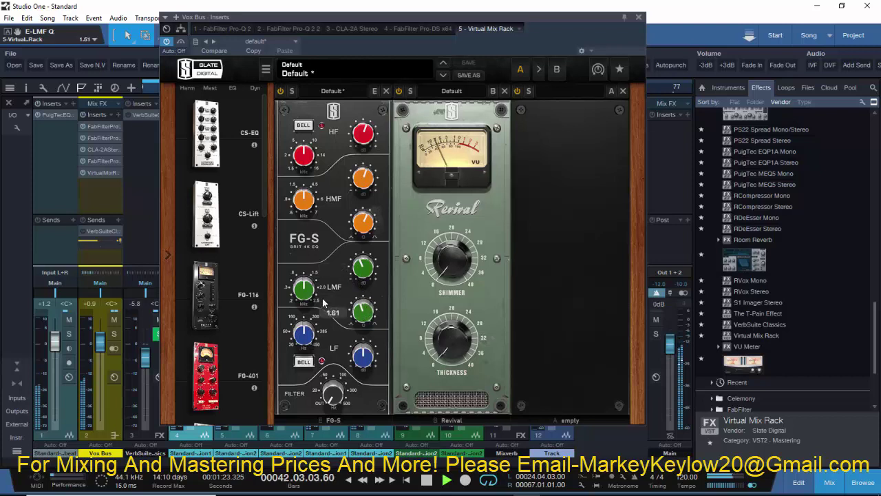
pyautogui.moveTo(307, 289); pyautogui.dragTo(309, 293)
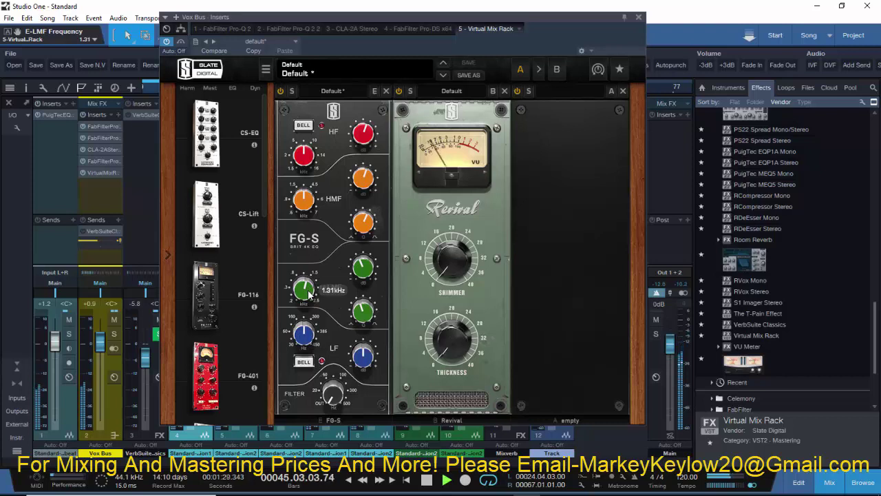
pyautogui.moveTo(309, 294); pyautogui.dragTo(311, 299)
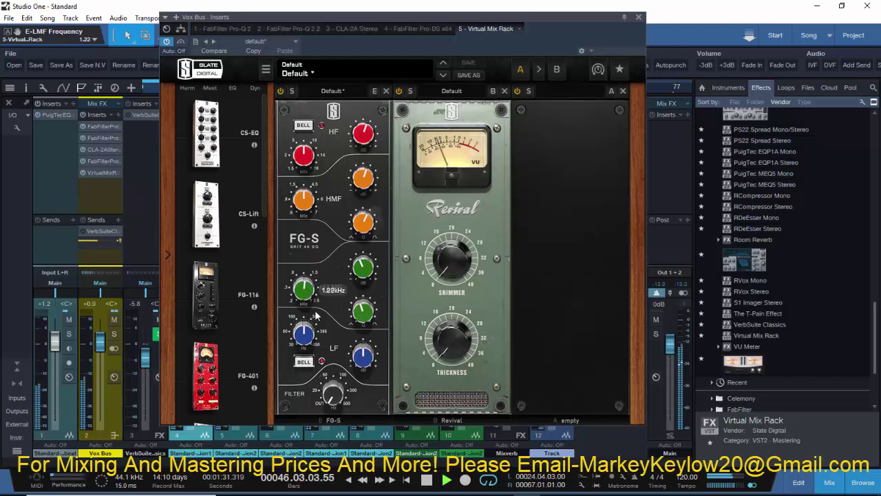
# Set the FG-S LF band to about 105 Hz and -1.7 dB, checking the sound with the module's power toggled
pyautogui.moveTo(301, 336); pyautogui.dragTo(306, 365)
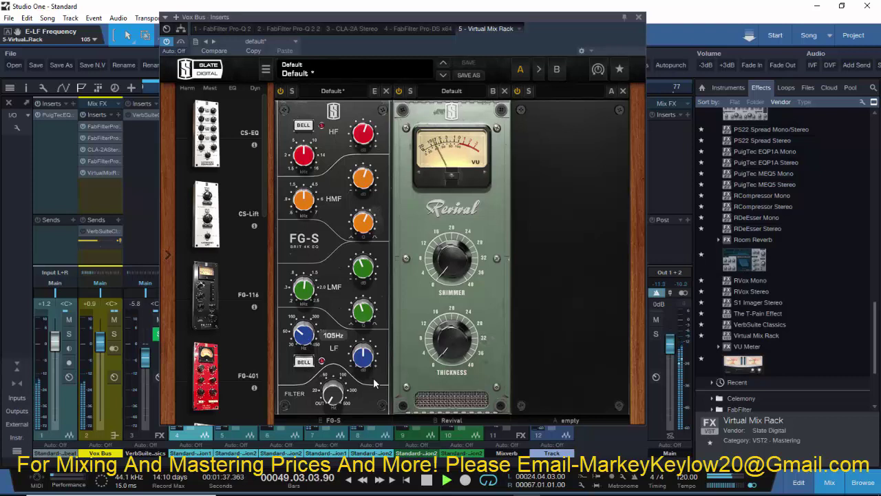
pyautogui.moveTo(363, 359)
pyautogui.mouseDown()
pyautogui.moveTo(355, 432)
pyautogui.moveTo(355, 367)
pyautogui.mouseUp()
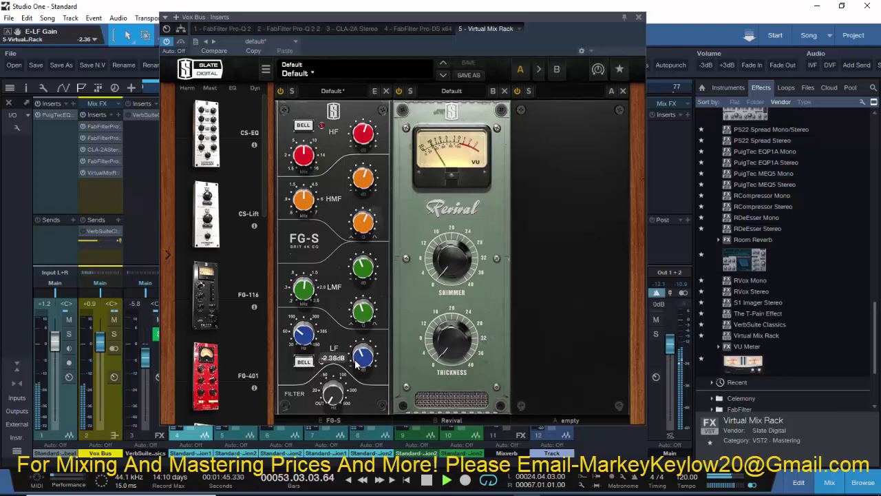
pyautogui.moveTo(356, 364); pyautogui.dragTo(357, 364)
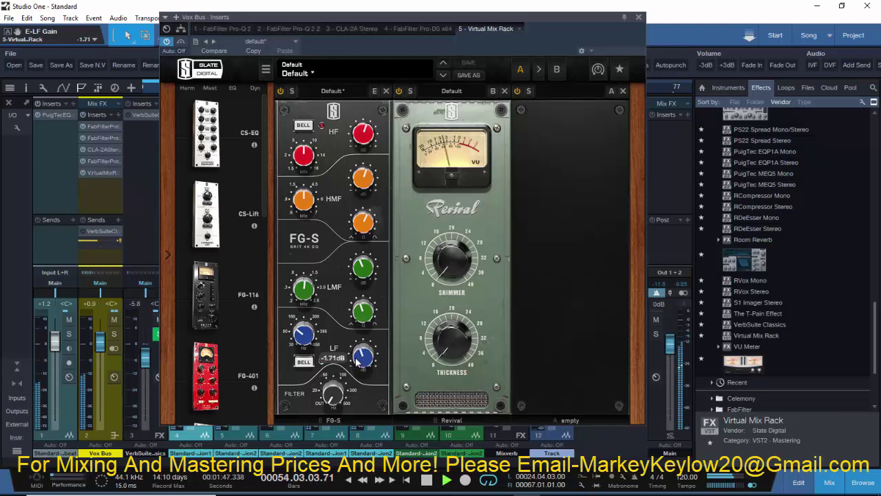
pyautogui.click(280, 92)
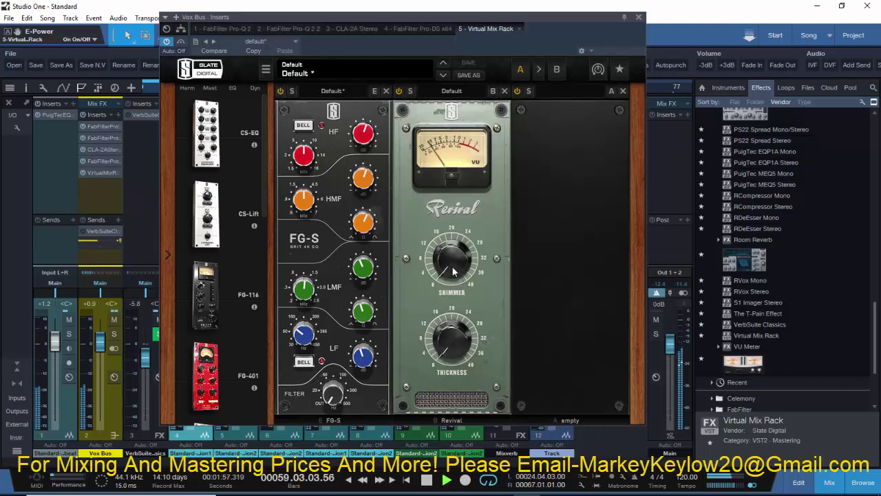
# Set the Revival module's shimmer to about 5.1 and its thickness to about 3.75
pyautogui.moveTo(452, 272)
pyautogui.mouseDown()
pyautogui.moveTo(446, 140)
pyautogui.moveTo(457, 259)
pyautogui.mouseUp()
pyautogui.moveTo(466, 352); pyautogui.dragTo(435, 175)
pyautogui.moveTo(451, 263); pyautogui.dragTo(448, 321)
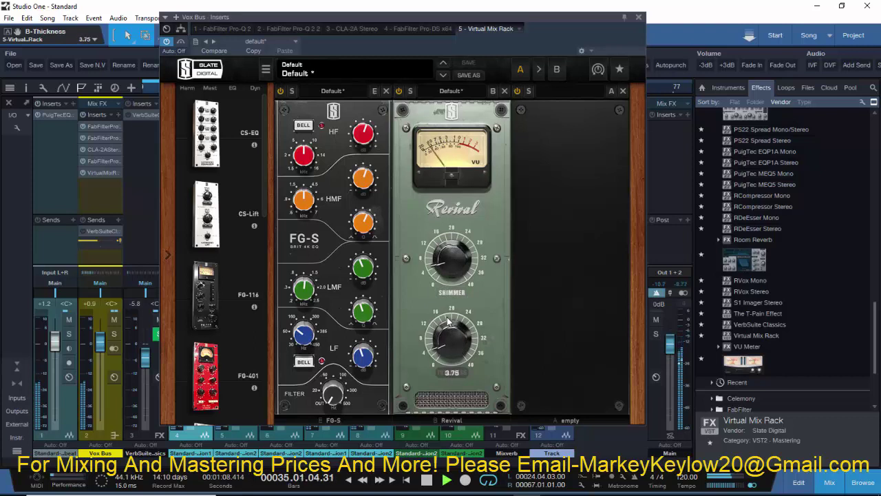
pyautogui.moveTo(451, 271); pyautogui.dragTo(442, 259)
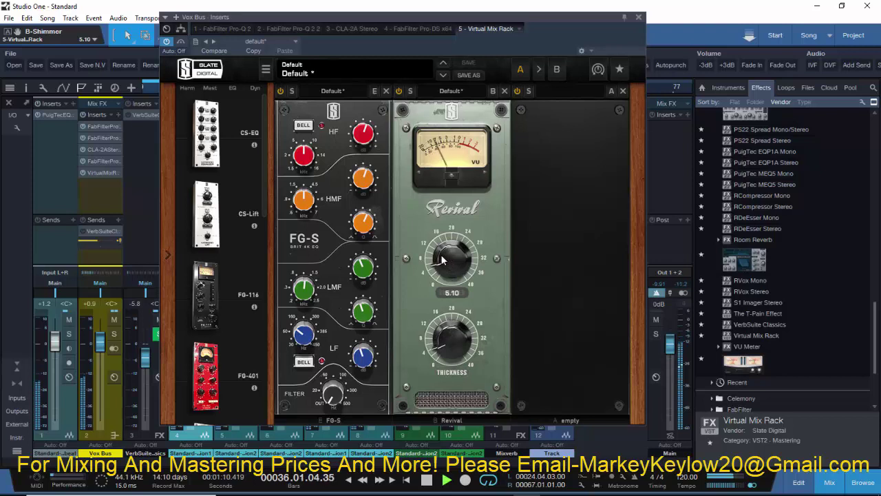
# Compare the Vox Bus sound with the Virtual Mix Rack bypassed and active, and close the plug-in window
pyautogui.click(180, 42)
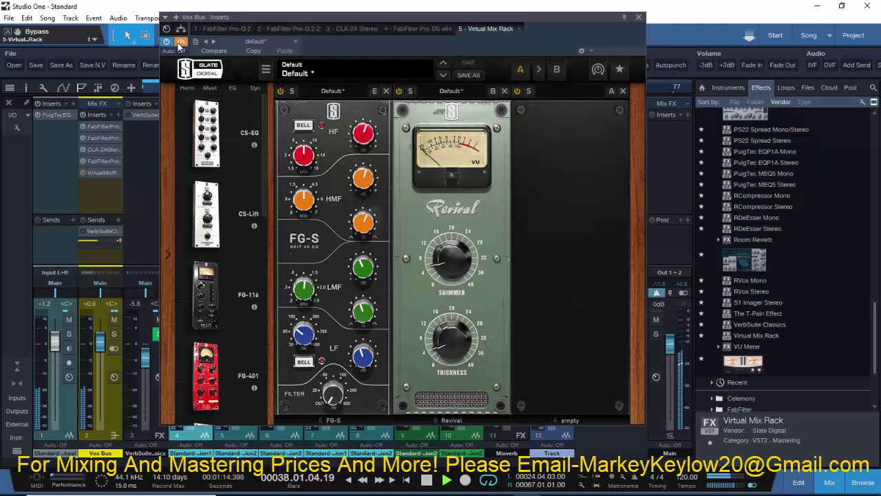
pyautogui.click(179, 43)
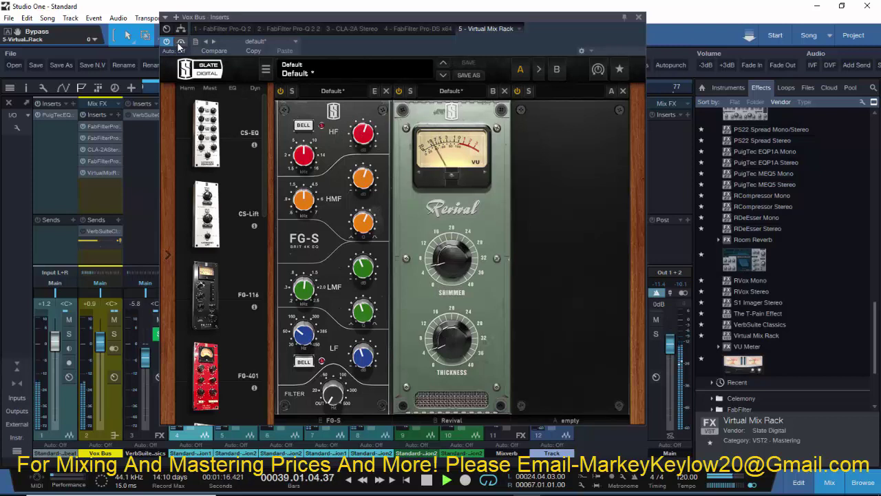
pyautogui.click(180, 43)
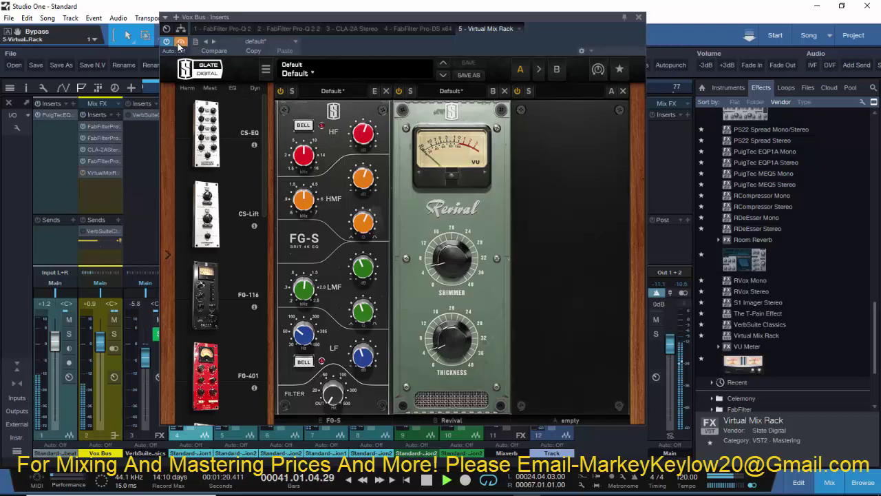
pyautogui.click(638, 16)
# Add the PreSonus Channel Strip as the last insert on the Vox Bus
pyautogui.scroll(15, 768, 289)
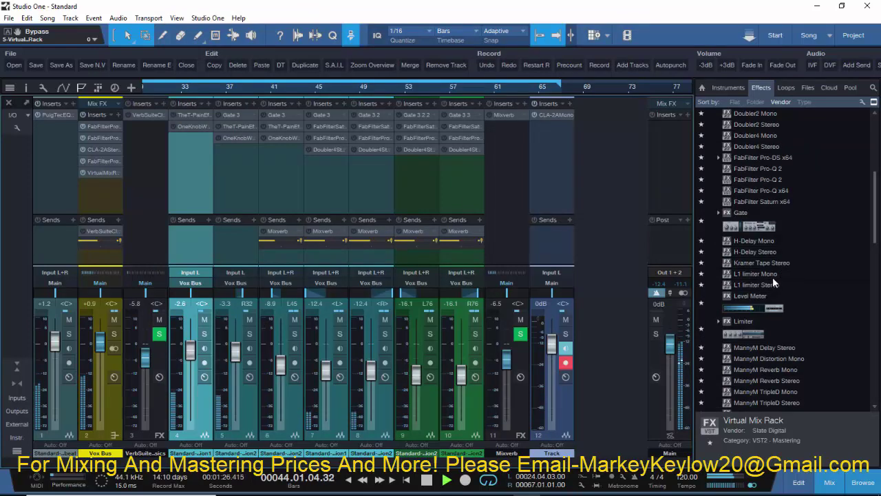
pyautogui.scroll(3, 772, 277)
pyautogui.moveTo(770, 142); pyautogui.dragTo(97, 196)
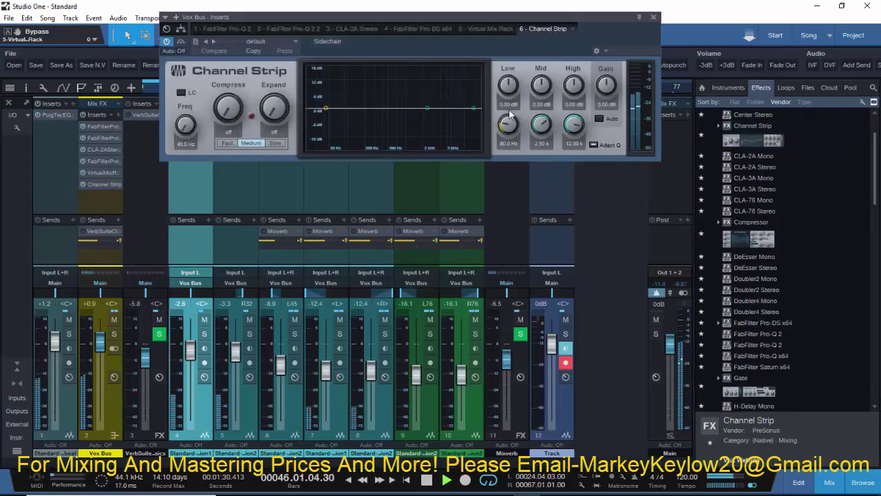
# Set the Channel Strip's low band to about -7.38 dB at 110 Hz and its mid band to about 0.90 dB at 3.86 kHz
pyautogui.moveTo(511, 97); pyautogui.dragTo(514, 111)
pyautogui.moveTo(513, 124); pyautogui.dragTo(539, 54)
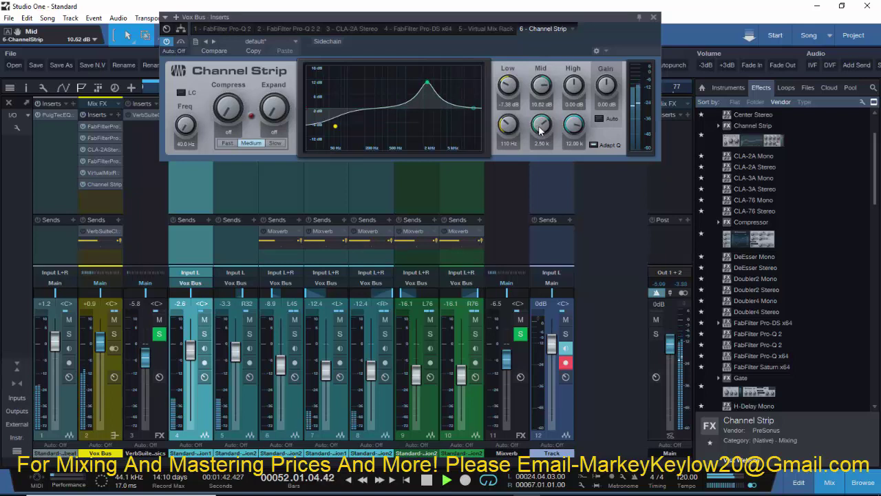
pyautogui.moveTo(541, 126)
pyautogui.mouseDown()
pyautogui.moveTo(536, 93)
pyautogui.moveTo(539, 131)
pyautogui.moveTo(547, 105)
pyautogui.moveTo(547, 124)
pyautogui.mouseUp()
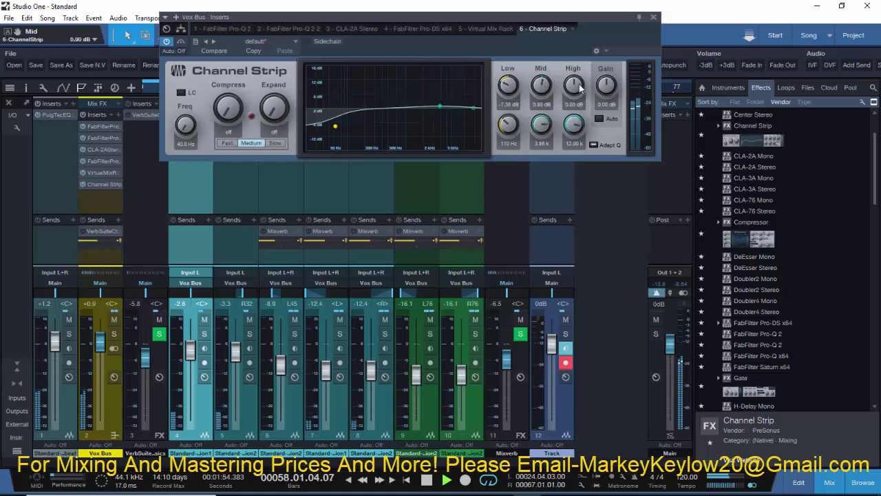
# Set the Channel Strip's high band to about 0.54 dB at 5.40 kHz, sweeping the frequency with a strong boost first
pyautogui.moveTo(582, 88); pyautogui.dragTo(586, 31)
pyautogui.moveTo(577, 87); pyautogui.dragTo(575, 131)
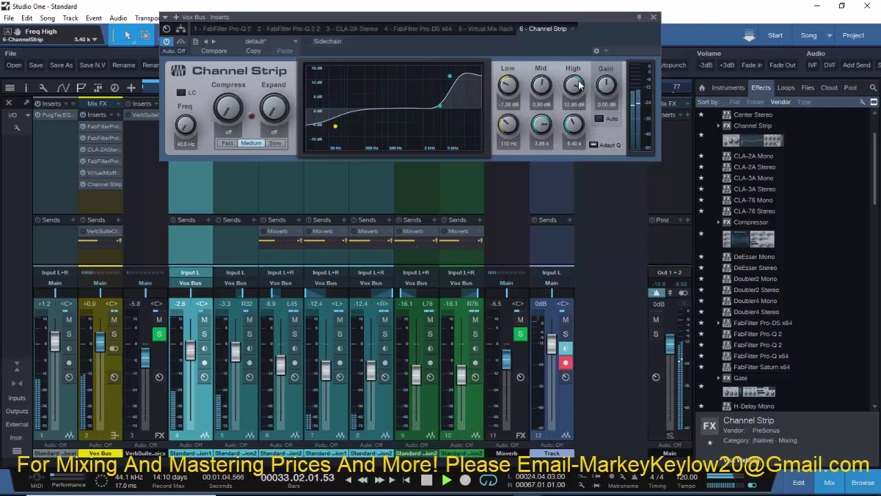
pyautogui.moveTo(578, 86); pyautogui.dragTo(575, 122)
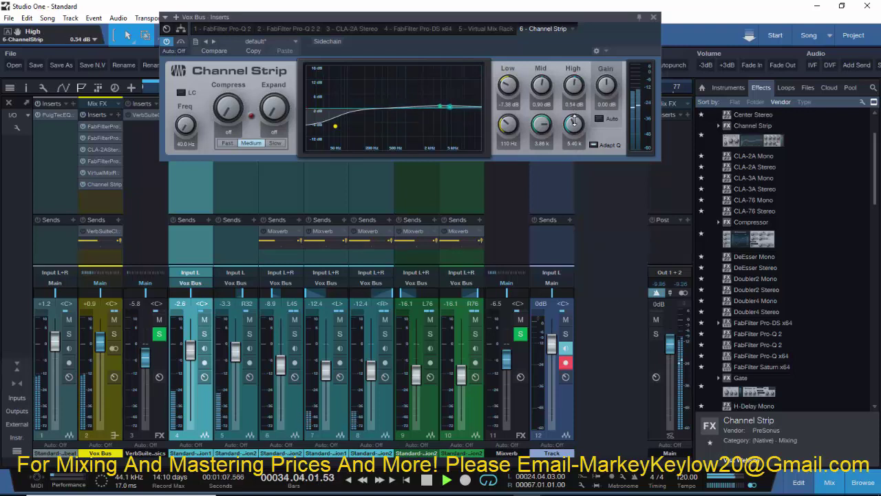
# Compare the vocals with the Channel Strip bypassed and active, and close its window
pyautogui.click(180, 42)
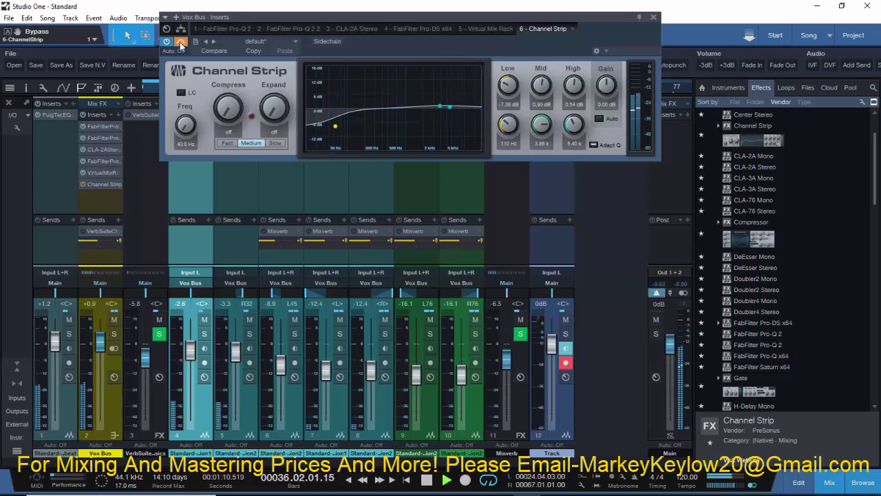
pyautogui.click(180, 43)
pyautogui.click(181, 43)
pyautogui.click(180, 42)
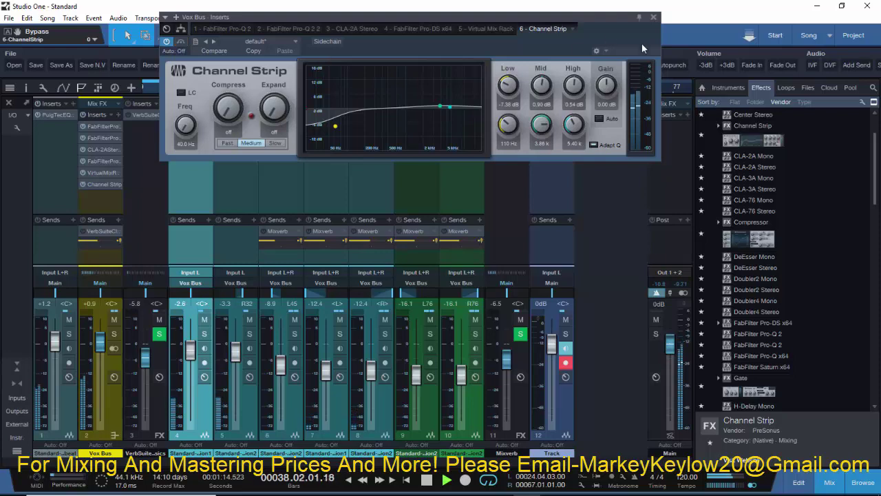
pyautogui.click(653, 16)
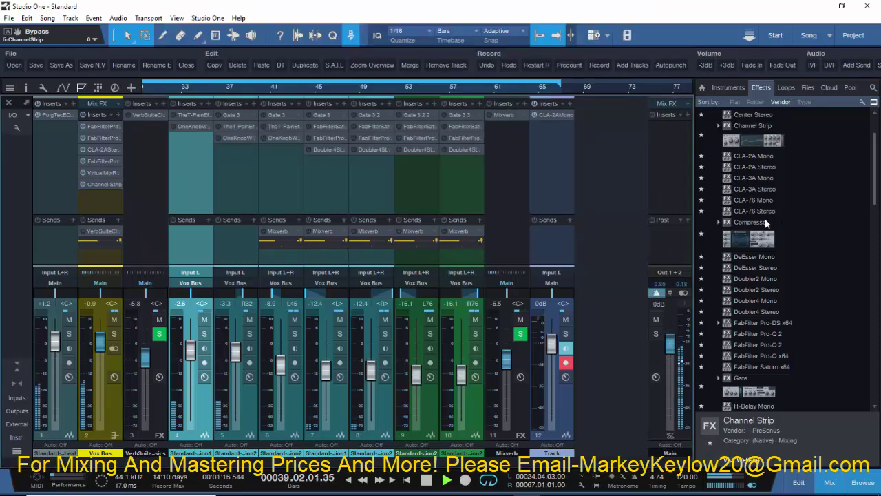
# Add RVox Stereo to the Vox Bus after the Channel Strip
pyautogui.scroll(-5, 845, 276)
pyautogui.scroll(-8, 828, 272)
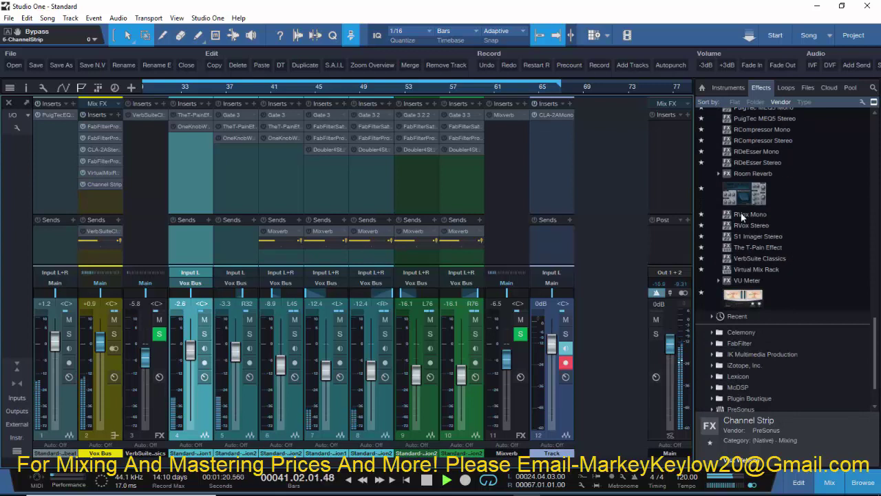
pyautogui.moveTo(750, 229); pyautogui.dragTo(112, 203)
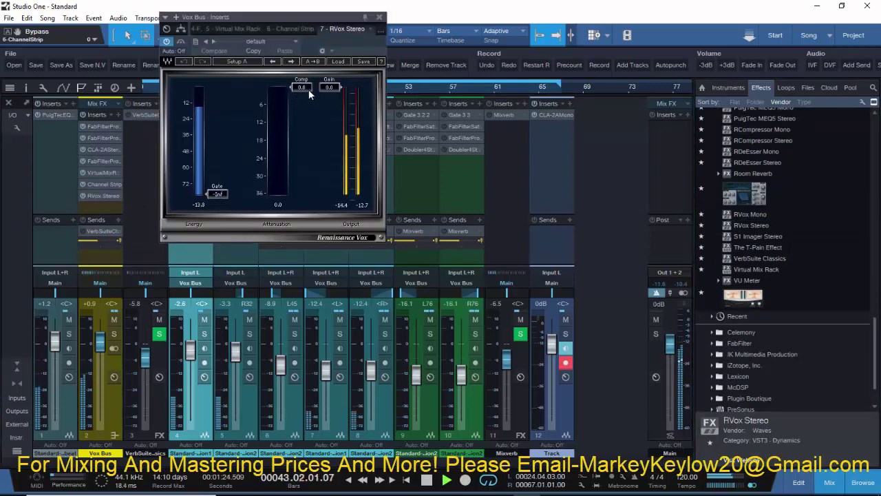
# Set the RVox compression to about -4.5 dB with gain at 0.0 and gate at -Inf, and close the plug-in
pyautogui.moveTo(309, 88)
pyautogui.mouseDown()
pyautogui.moveTo(302, 123)
pyautogui.moveTo(301, 101)
pyautogui.mouseUp()
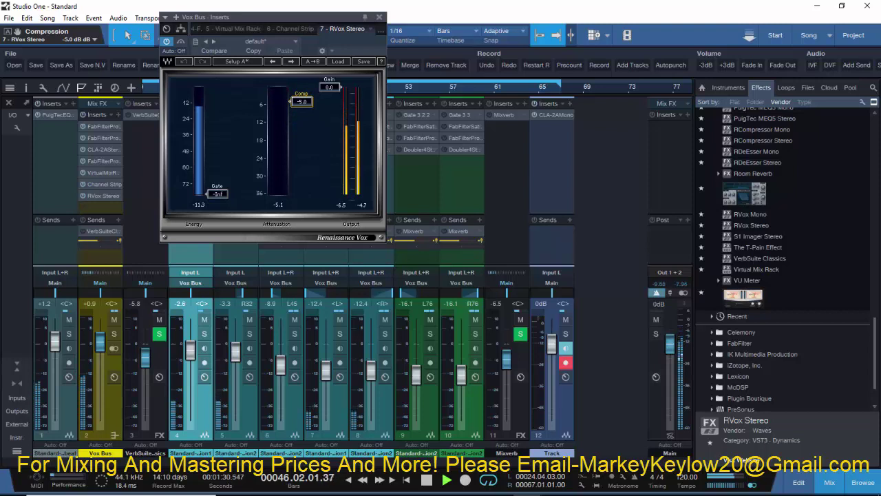
pyautogui.moveTo(330, 88)
pyautogui.mouseDown()
pyautogui.moveTo(330, 112)
pyautogui.moveTo(330, 87)
pyautogui.mouseUp()
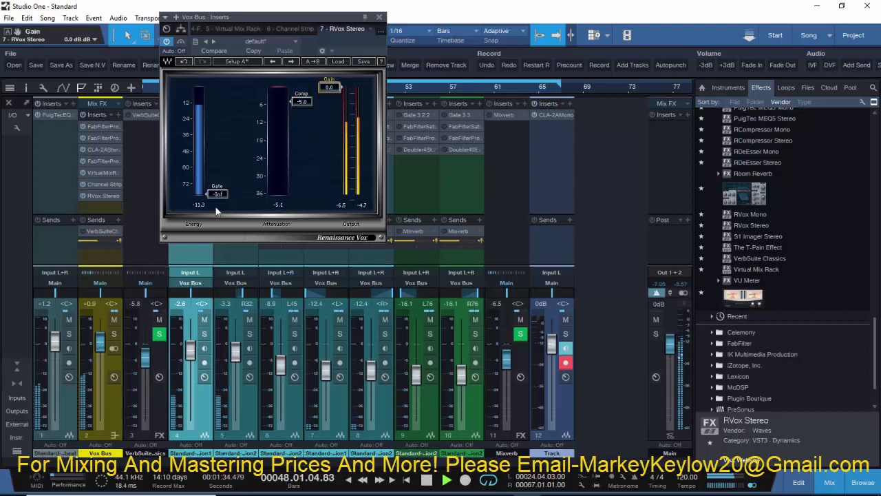
pyautogui.moveTo(217, 194)
pyautogui.mouseDown()
pyautogui.moveTo(217, 87)
pyautogui.moveTo(217, 192)
pyautogui.mouseUp()
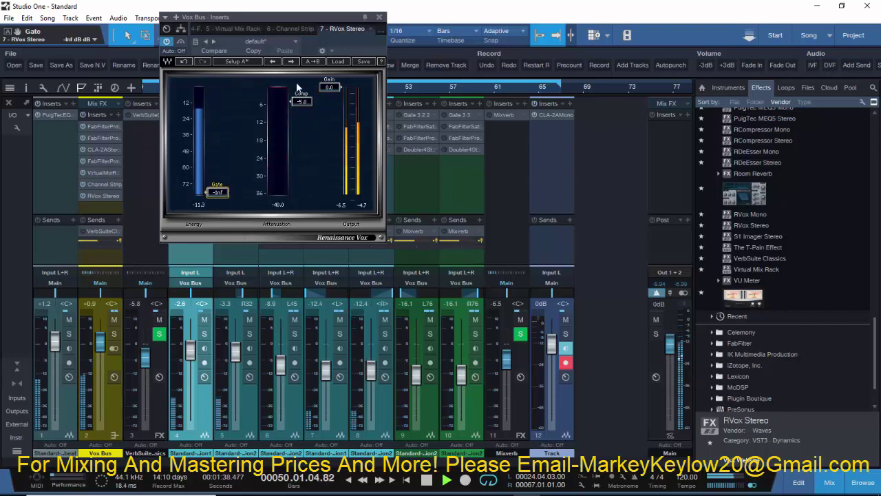
pyautogui.moveTo(312, 104); pyautogui.dragTo(311, 102)
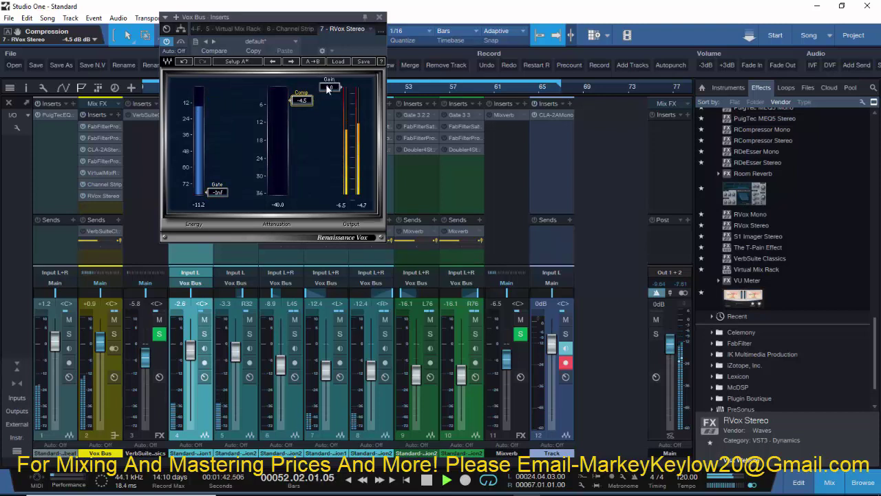
pyautogui.moveTo(311, 102); pyautogui.dragTo(290, 101)
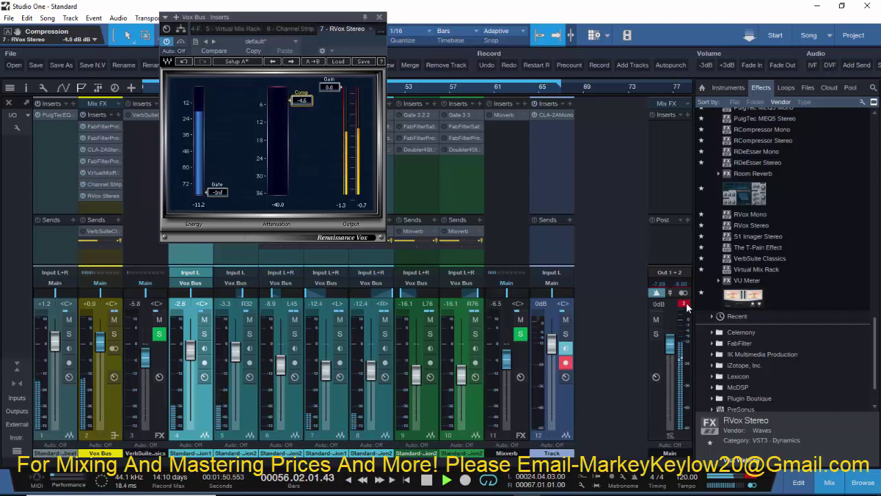
pyautogui.click(379, 17)
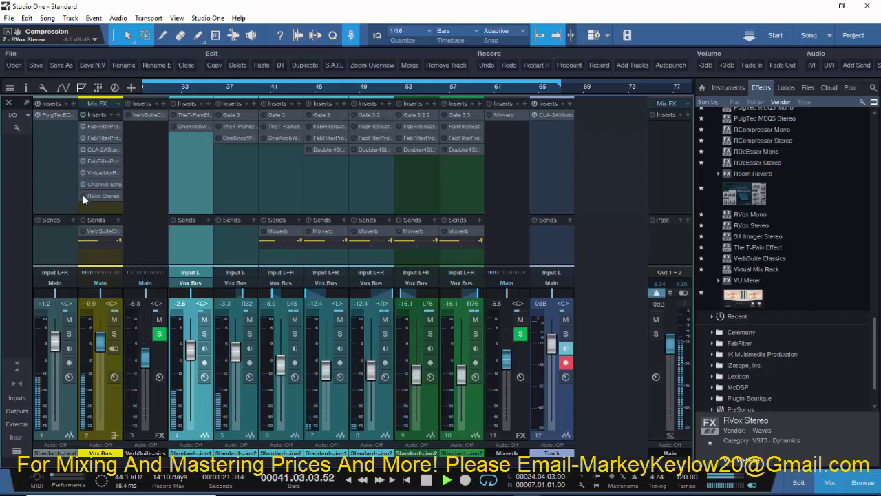
# Stop playback and review the EQ curves of the first and second Pro-Q 2 on the Vox Bus
pyautogui.press('space')
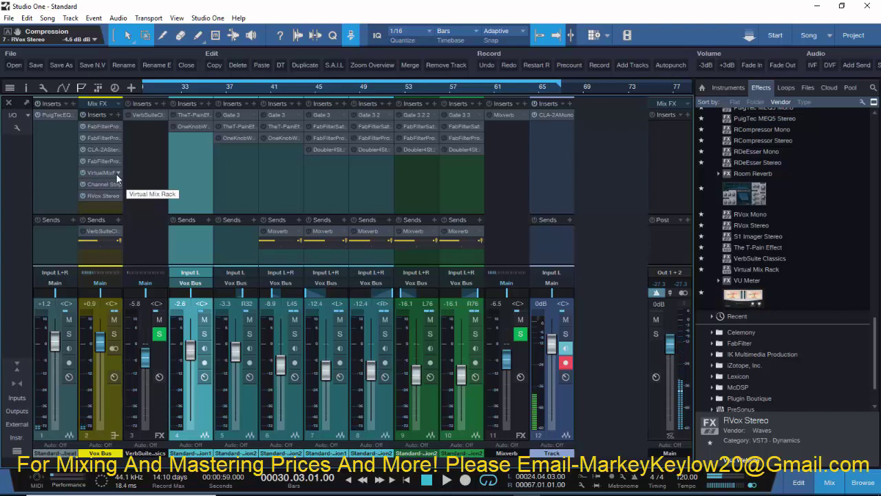
pyautogui.doubleClick(102, 127)
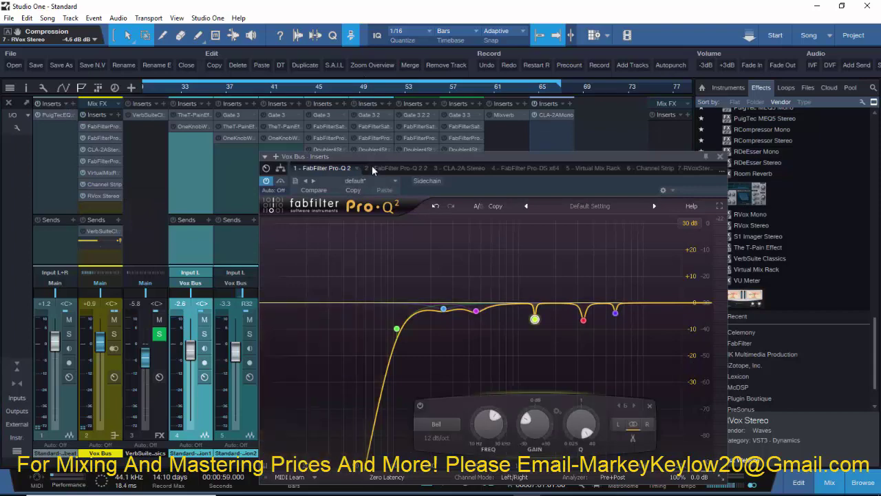
pyautogui.moveTo(374, 156); pyautogui.dragTo(235, 20)
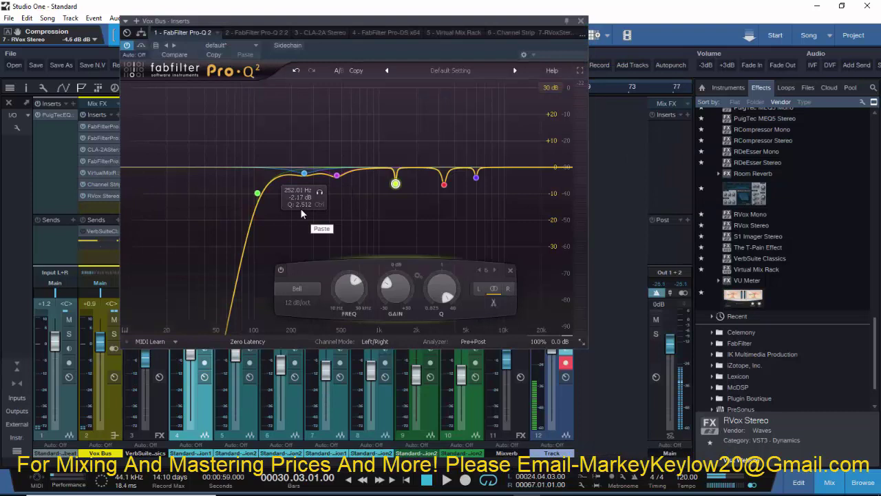
pyautogui.click(272, 32)
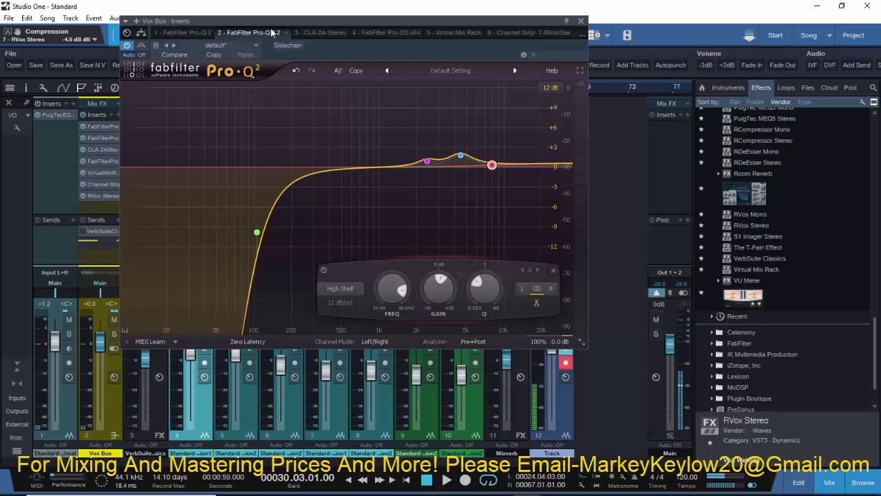
# Review the CLA-2A Stereo settings, comparing it bypassed and active during playback, and stop playback
pyautogui.click(316, 30)
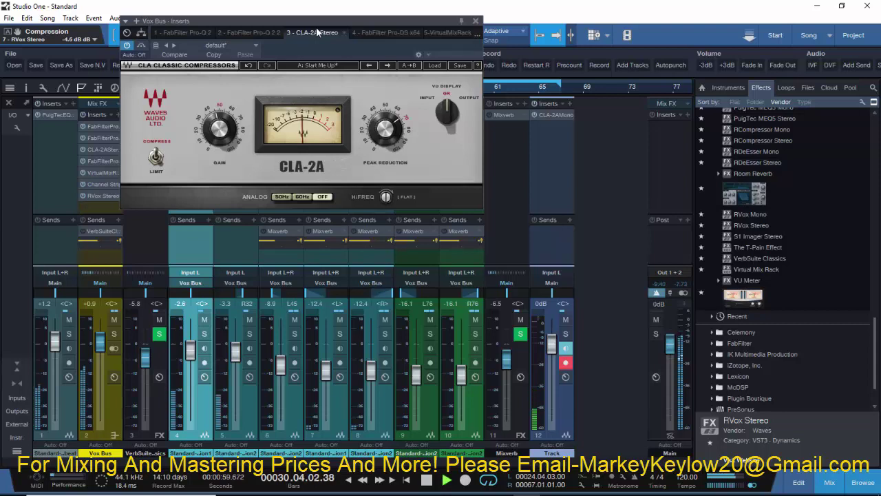
pyautogui.click(142, 46)
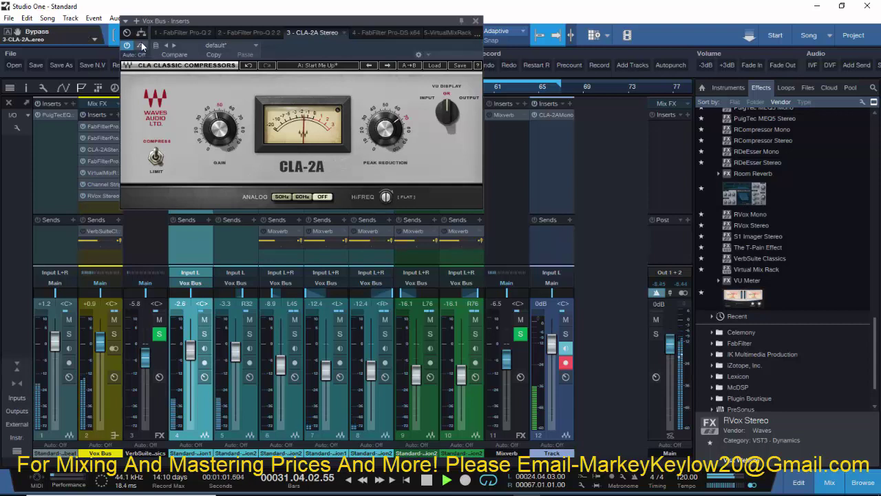
pyautogui.click(143, 46)
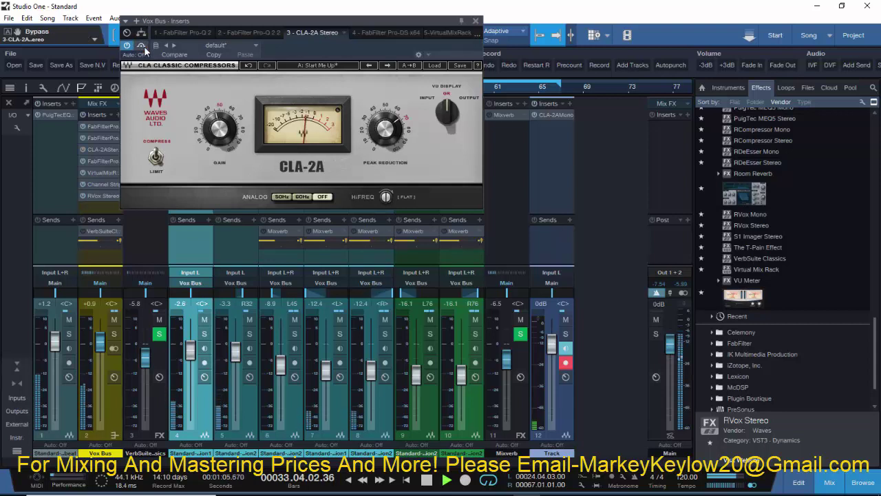
pyautogui.press('space')
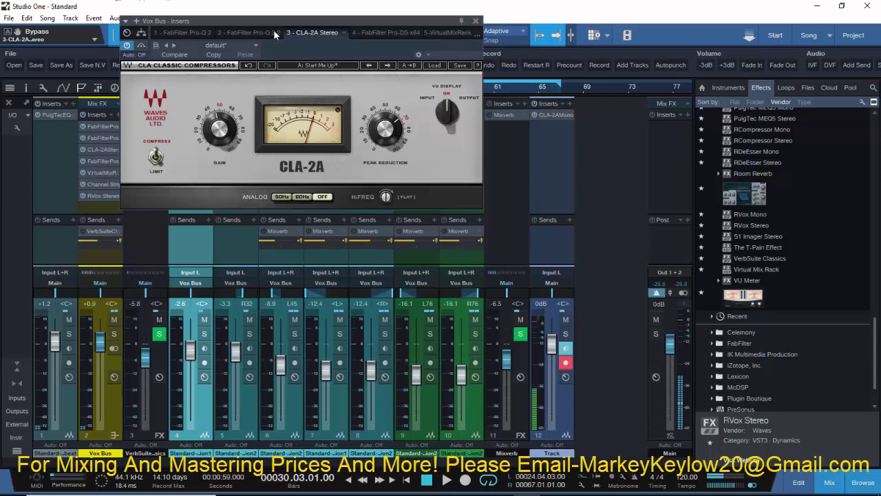
# Audition the Pro-DS de-esser during brief playback, and review its Single Vocal presets and mode settings
pyautogui.click(371, 35)
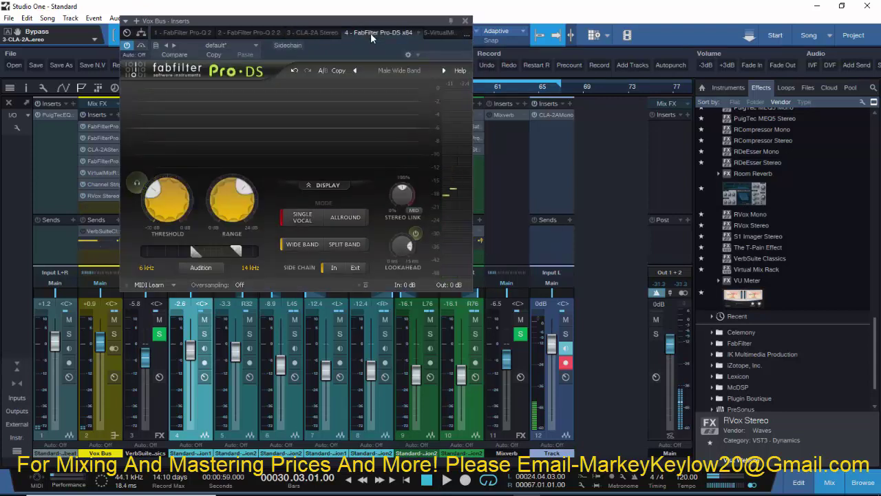
pyautogui.press('space')
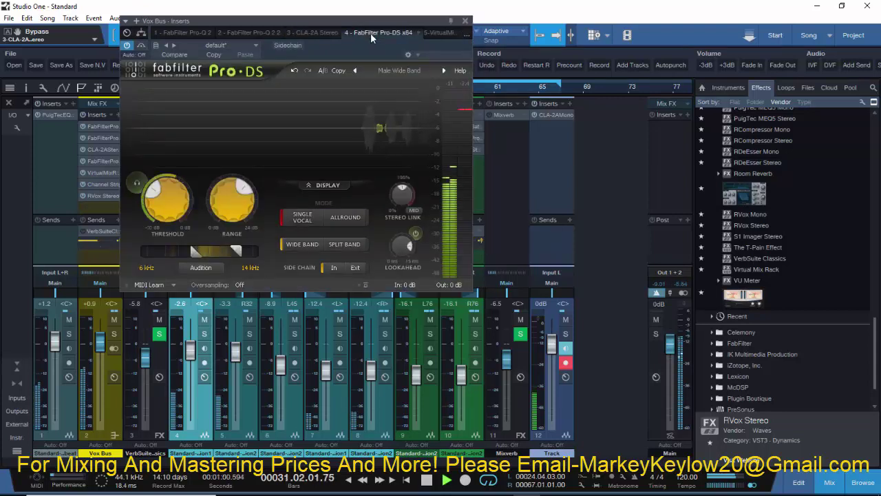
pyautogui.press('space')
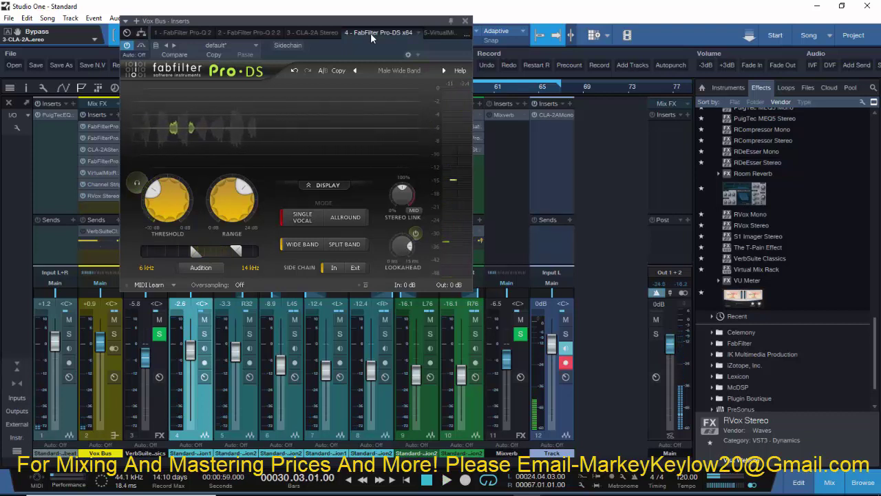
pyautogui.click(421, 71)
pyautogui.moveTo(418, 96)
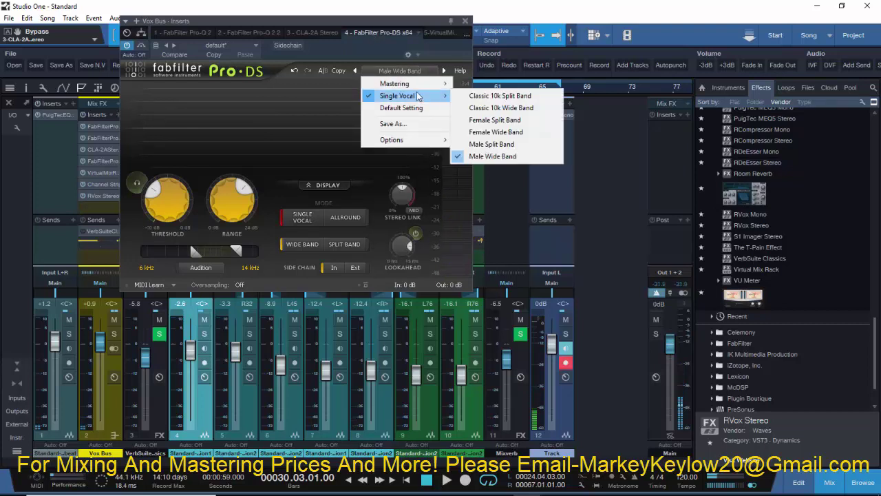
pyautogui.click(358, 57)
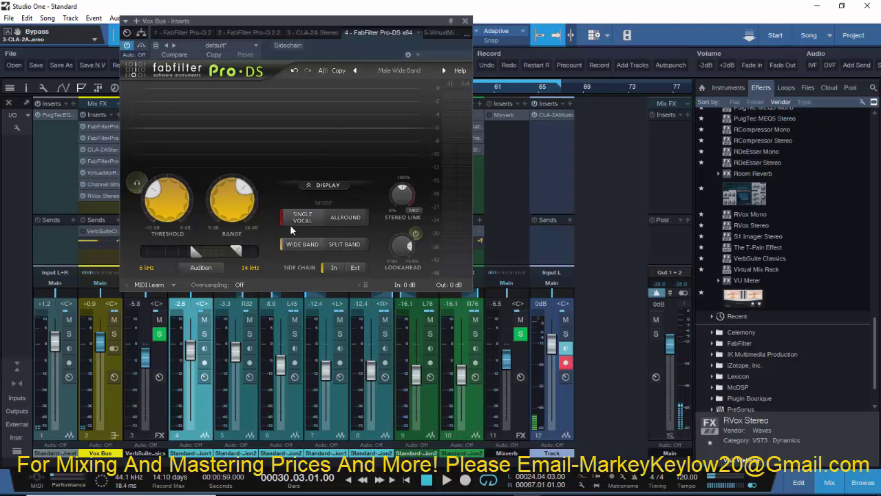
pyautogui.moveTo(293, 229)
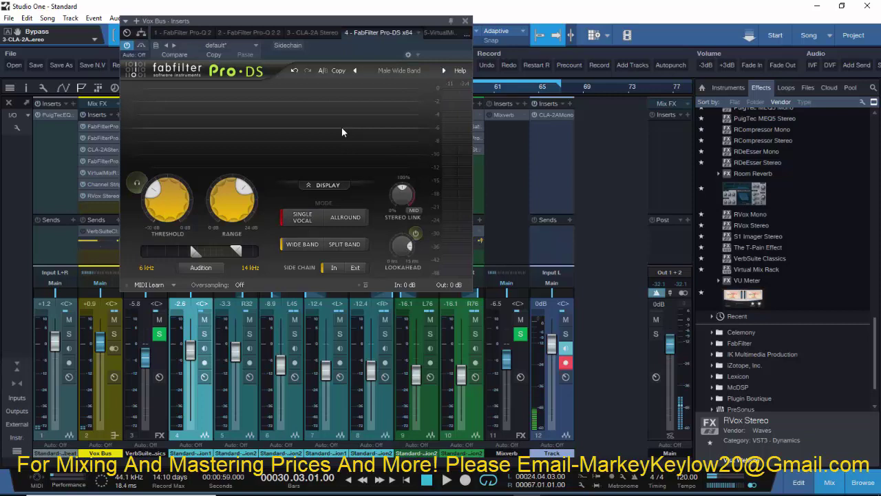
# Review the Virtual Mix Rack, Channel Strip and RVox settings on the Vox Bus, and briefly play the mix
pyautogui.click(430, 34)
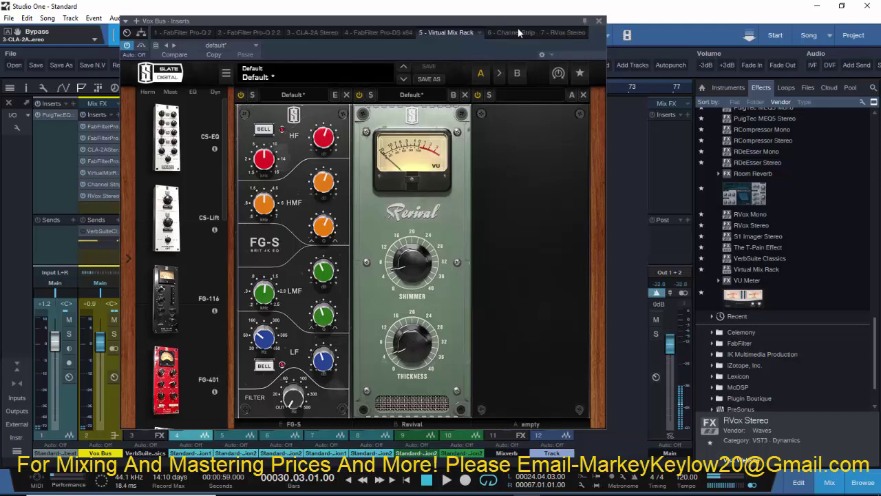
pyautogui.click(518, 31)
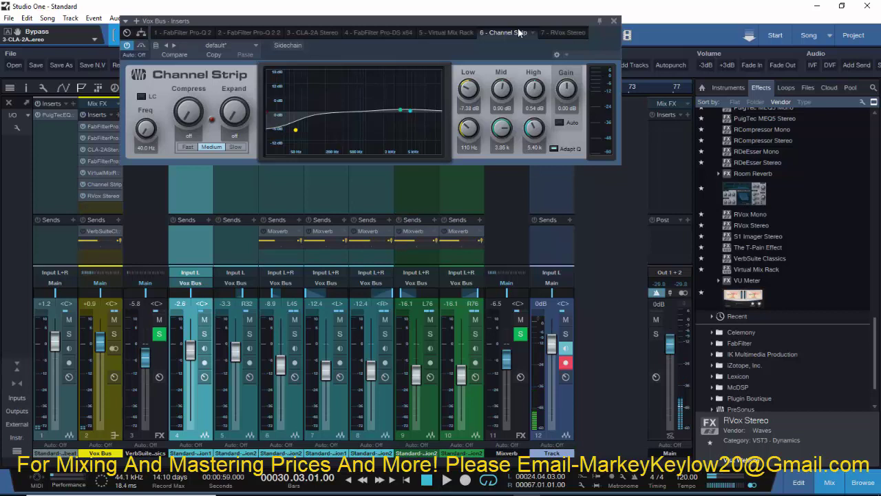
pyautogui.click(551, 32)
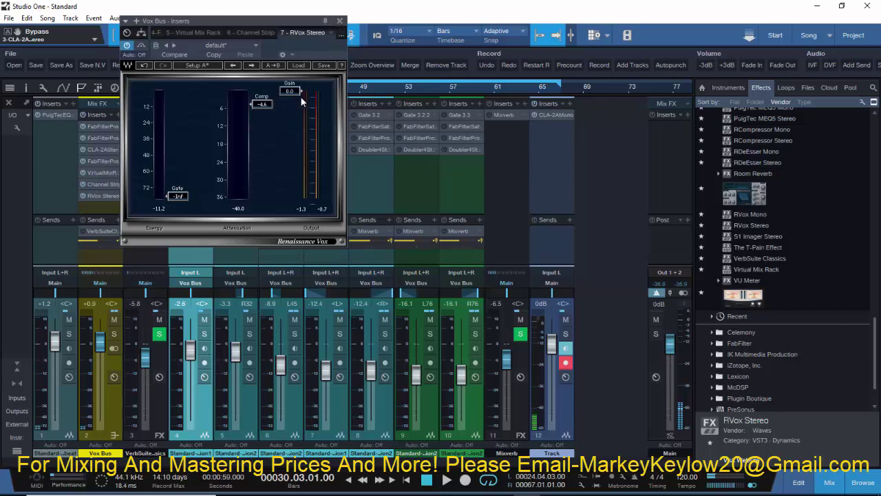
pyautogui.click(338, 21)
pyautogui.press('space')
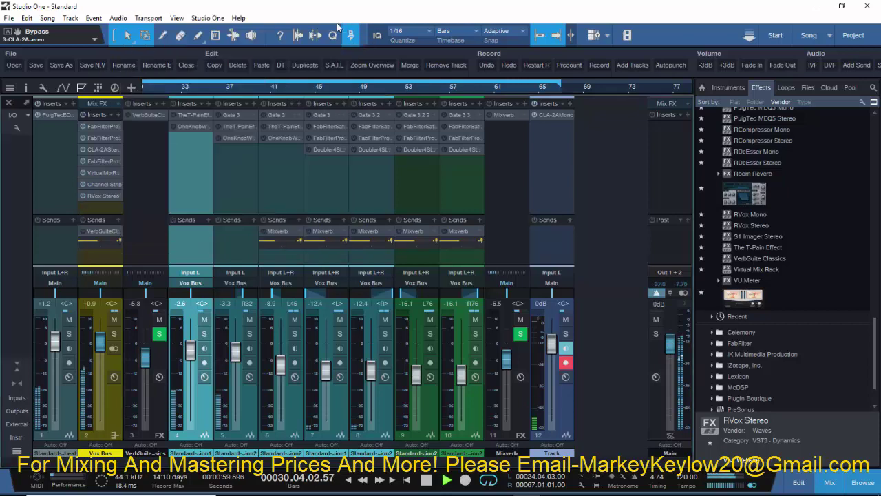
pyautogui.press('space')
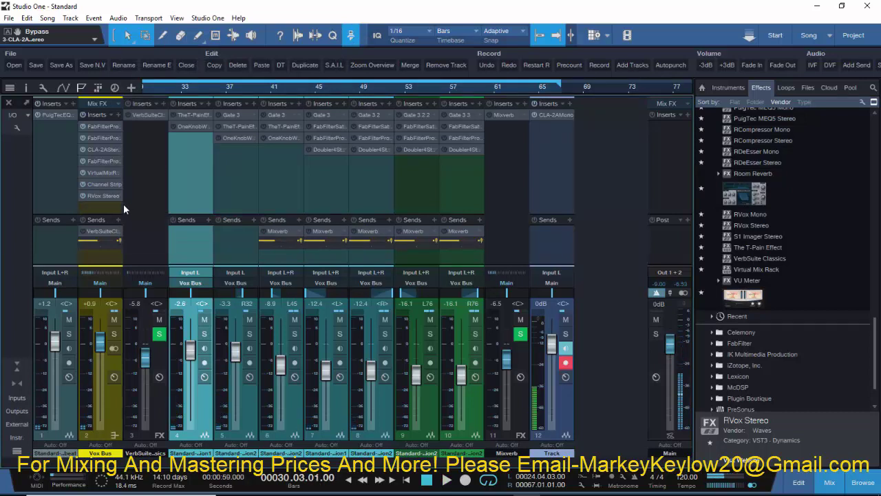
# Enable the inserts and sends on the Vox Bus's reverb and vocal channels, and audition the full mix
pyautogui.click(145, 192)
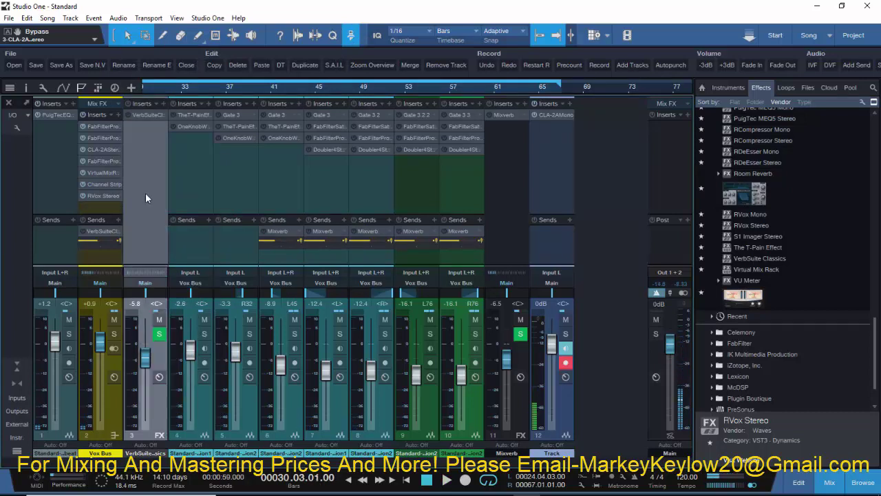
pyautogui.keyDown('shift'); pyautogui.click(456, 190); pyautogui.keyUp('shift')
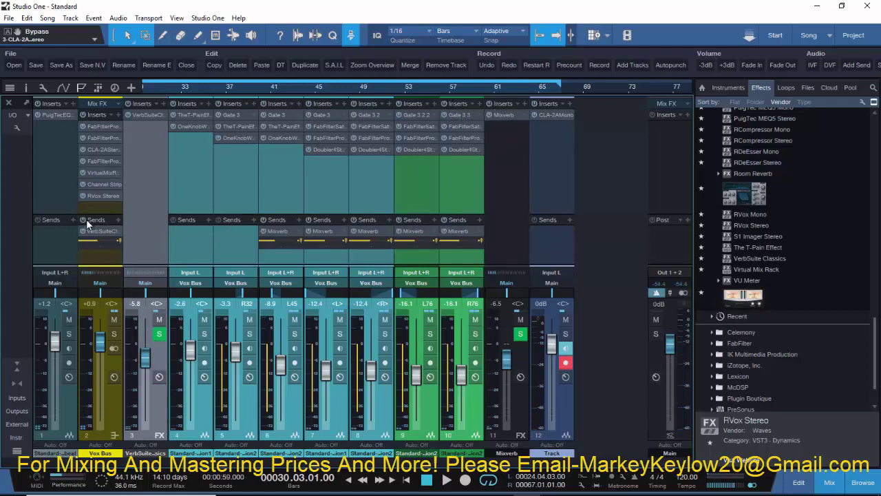
pyautogui.press('space')
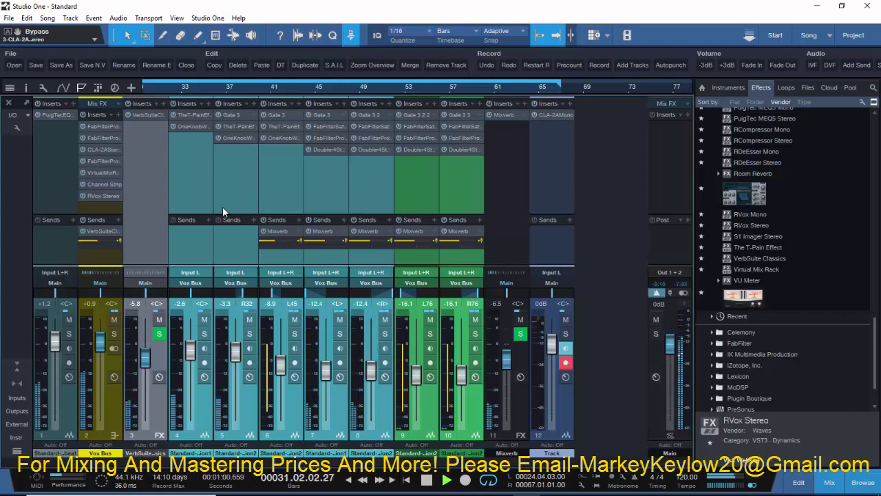
pyautogui.click(130, 185)
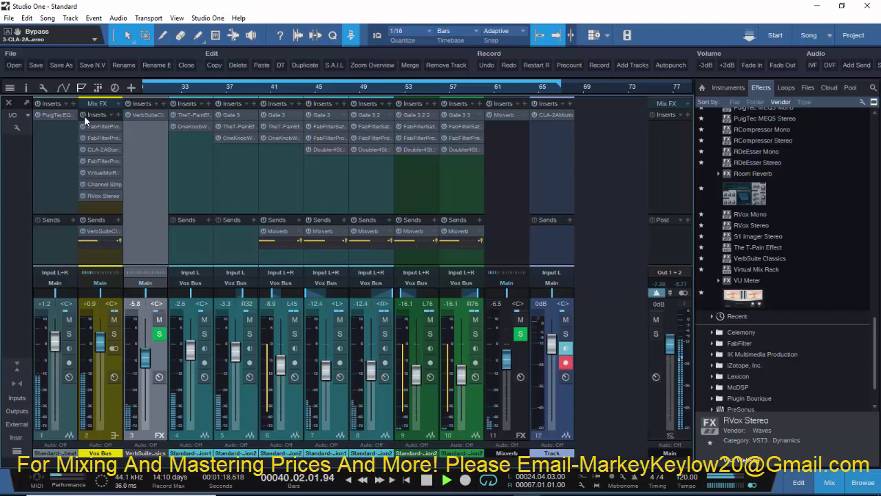
pyautogui.press('space')
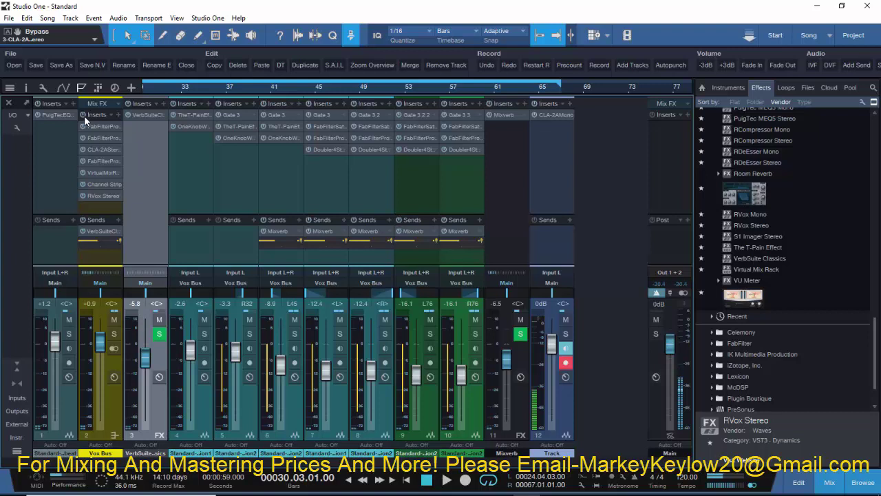
# Review the T-Pain Effect and OneKnob Wetter settings on the main option 1 vocal channel
pyautogui.click(185, 116)
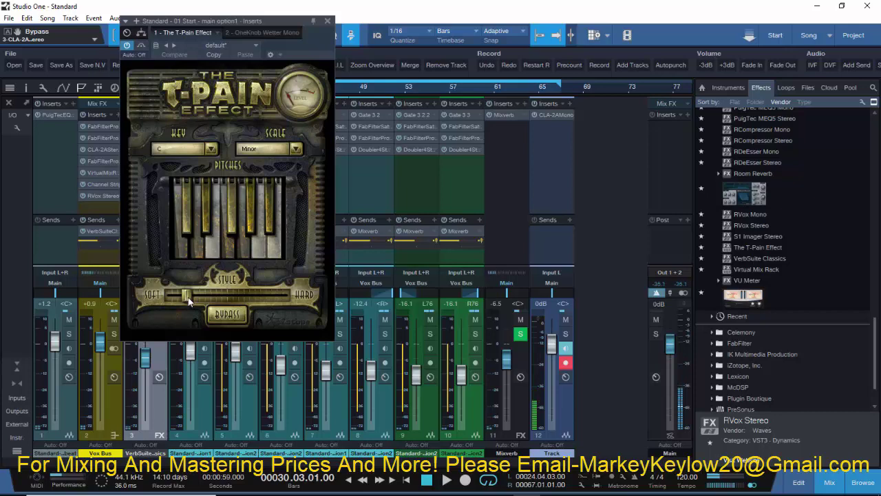
pyautogui.click(328, 22)
pyautogui.click(195, 135)
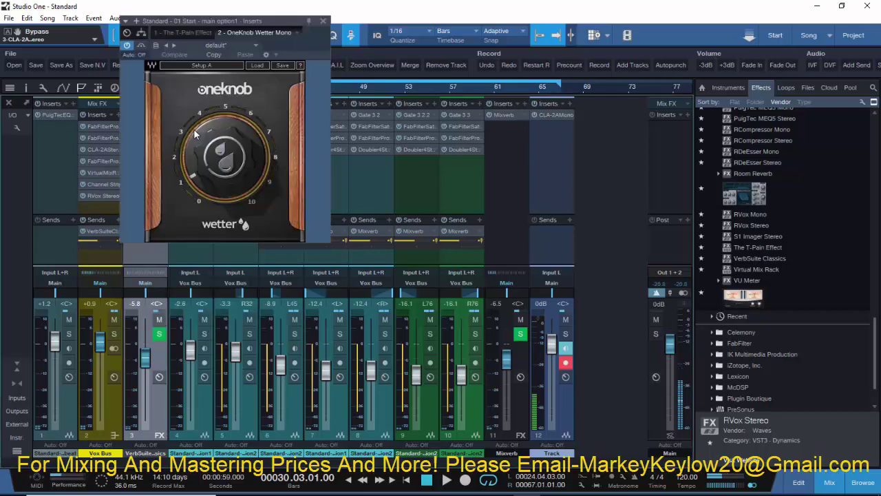
pyautogui.click(323, 21)
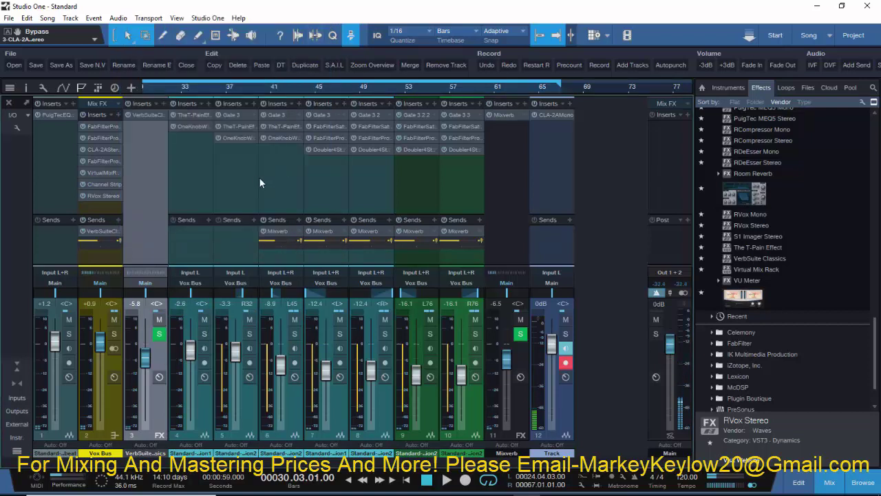
# Review the Saturn, Pro-Q and Doubler4 Stereo settings on the ad lib option 1 channel
pyautogui.click(332, 129)
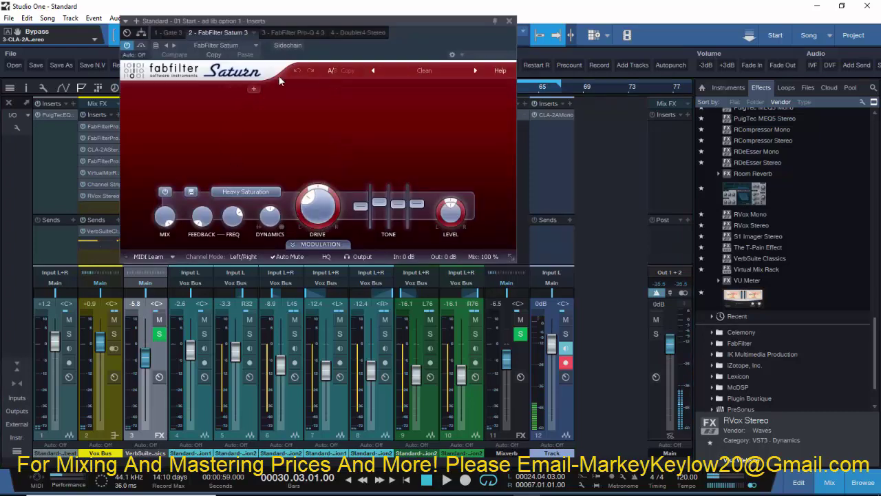
pyautogui.click(510, 21)
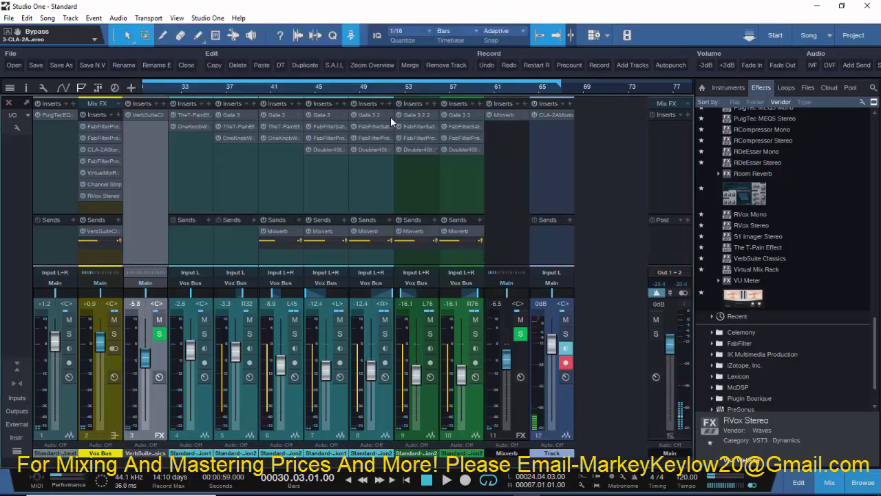
pyautogui.click(327, 135)
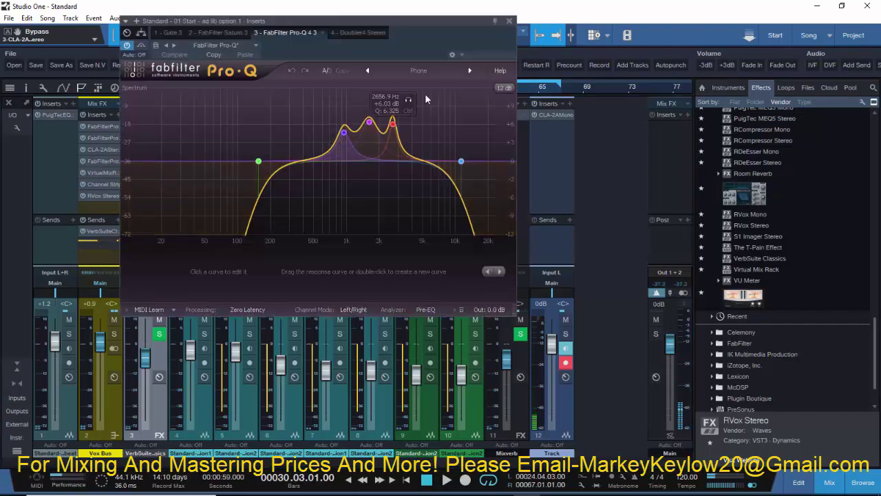
pyautogui.click(510, 21)
pyautogui.click(329, 152)
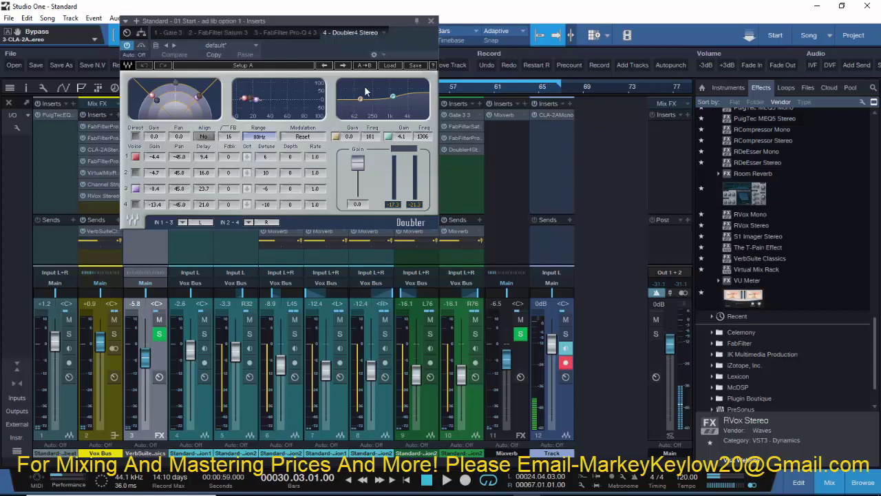
pyautogui.click(431, 20)
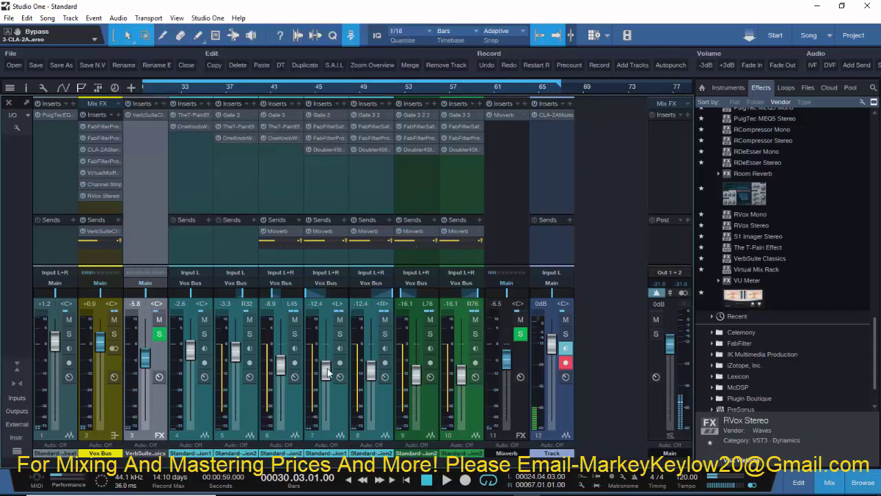
# Audition the ad lib channels during playback by soloing option 1, adding and muting option 2, and restoring the full mix
pyautogui.click(339, 335)
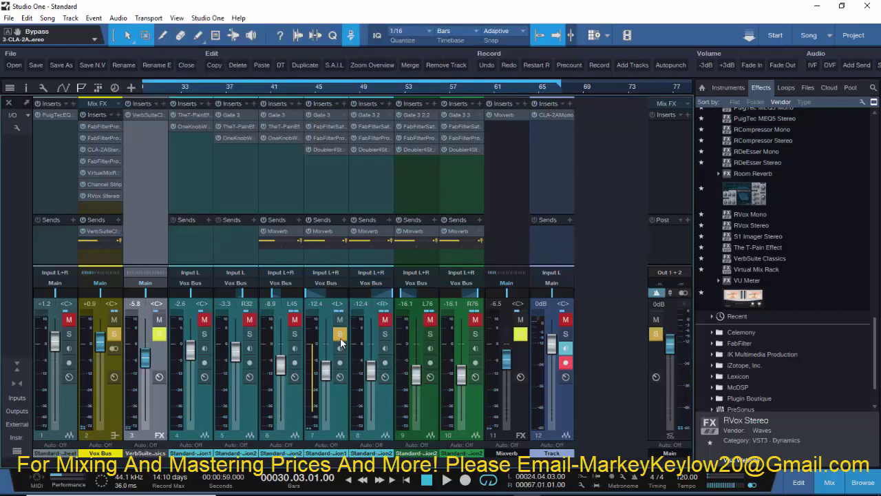
pyautogui.press('space')
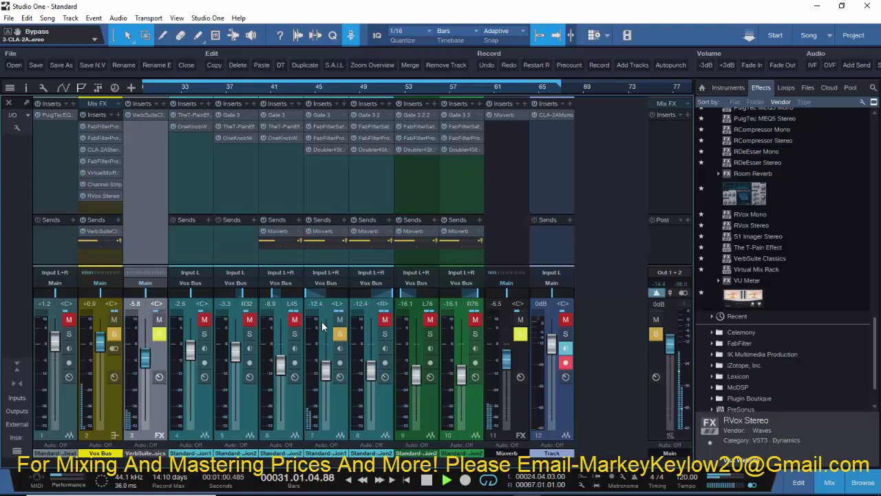
pyautogui.click(384, 334)
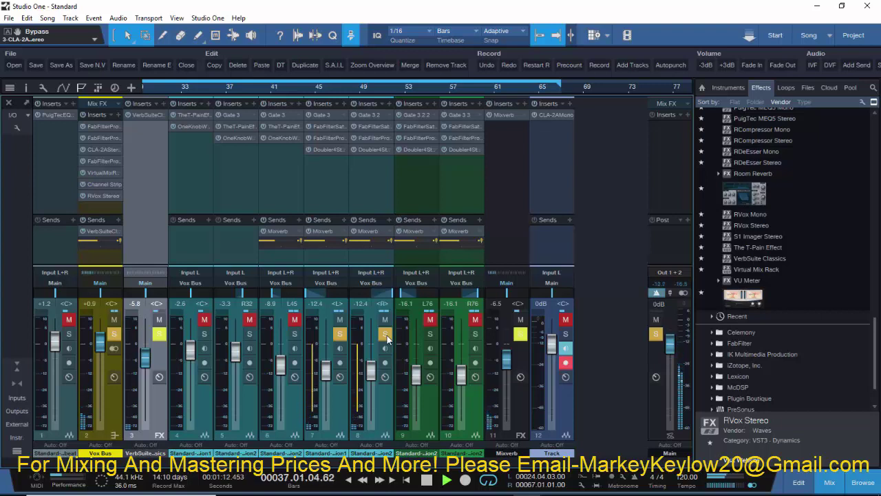
pyautogui.click(384, 319)
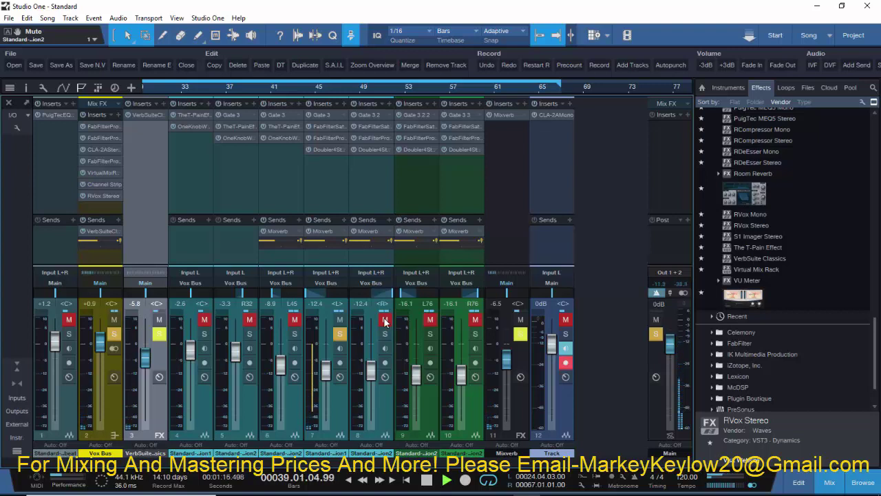
pyautogui.click(344, 335)
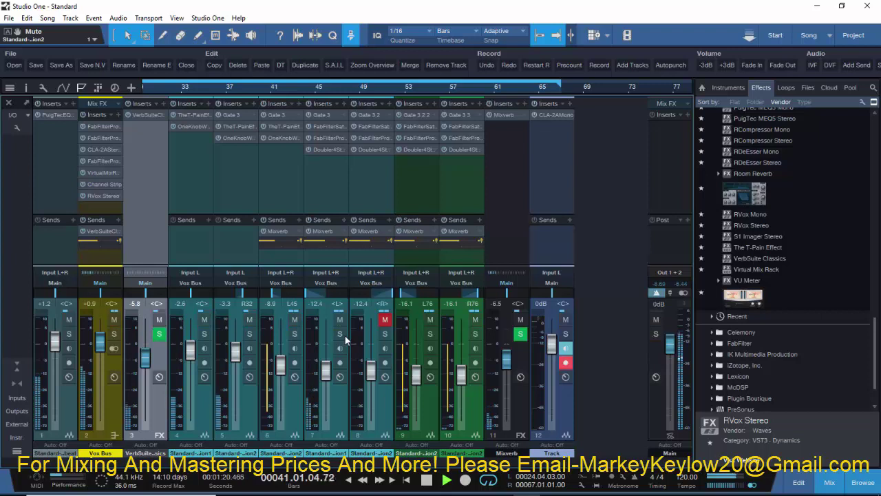
pyautogui.click(384, 320)
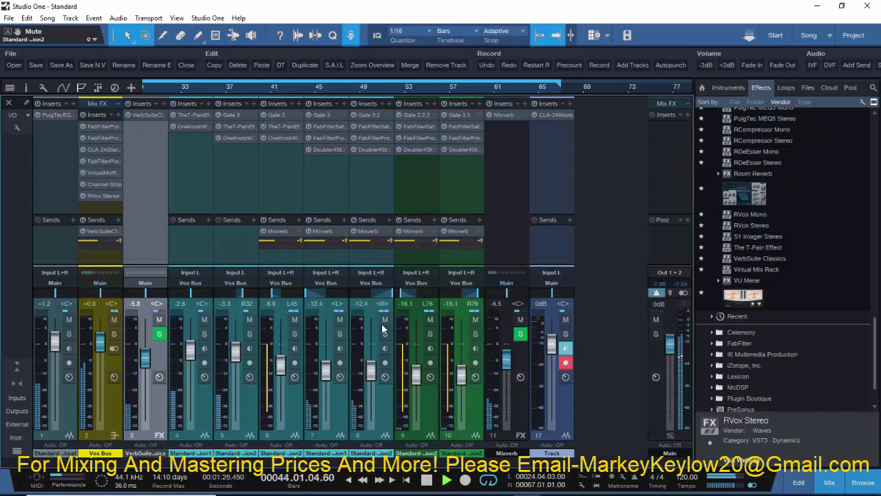
pyautogui.press('space')
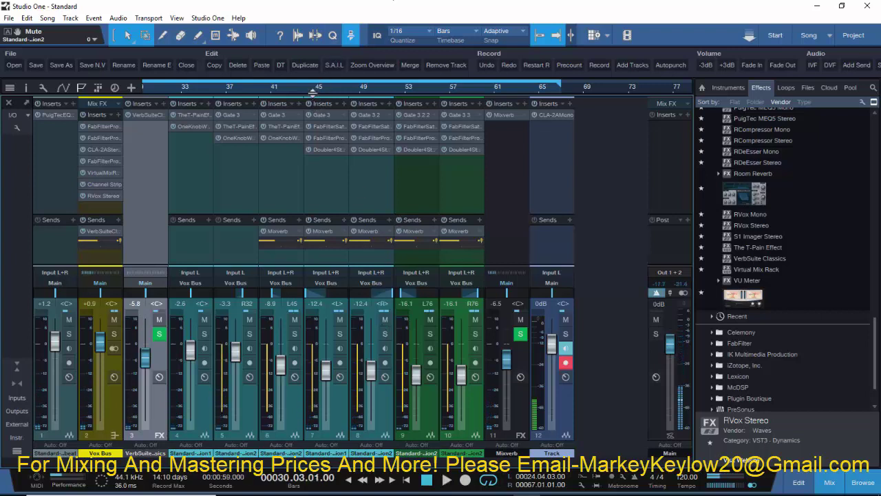
# Show the ad lib clips in the arrangement, play them briefly from 31.04.01.00, and expand the mixer again
pyautogui.moveTo(313, 95); pyautogui.dragTo(319, 325)
pyautogui.scroll(2, 227, 215)
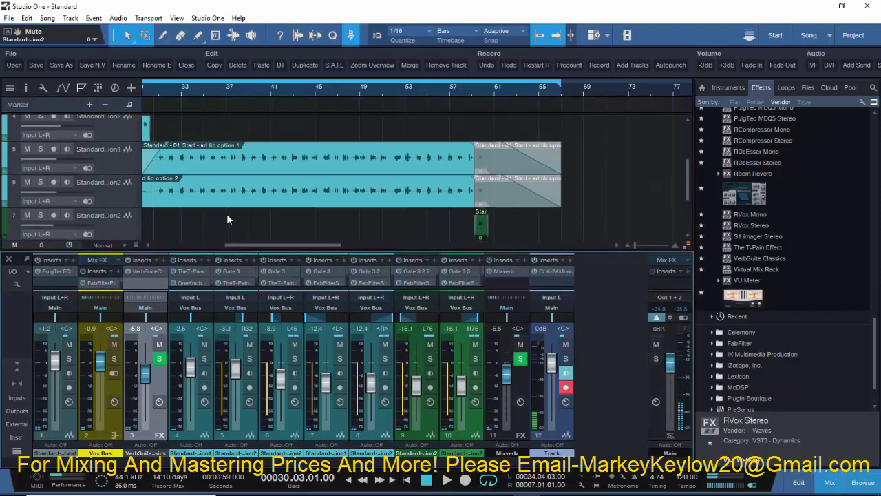
pyautogui.scroll(3, 168, 89)
pyautogui.click(169, 89)
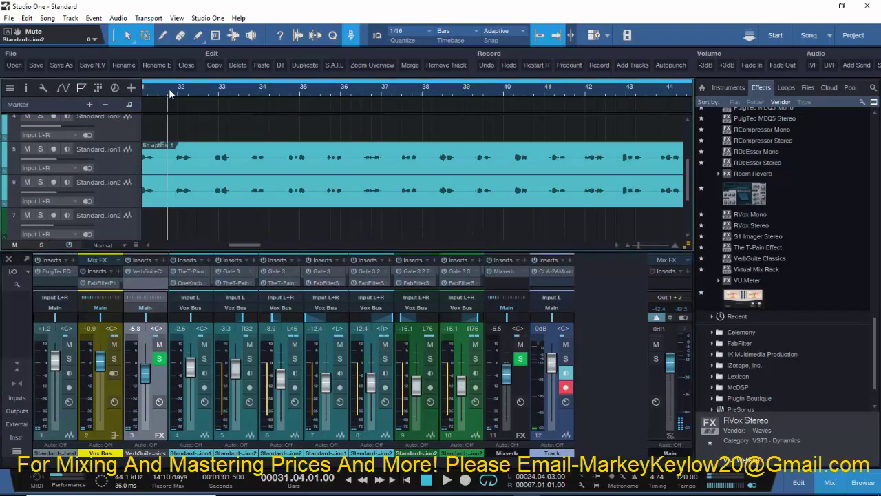
pyautogui.press('space')
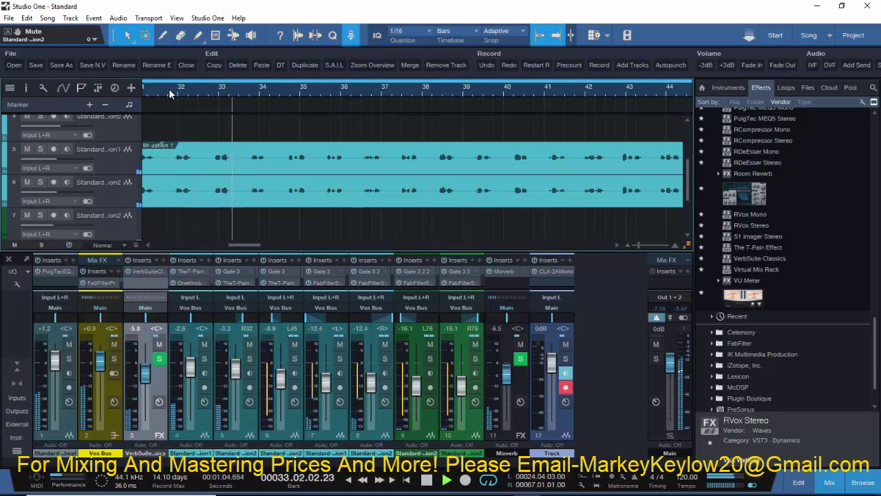
pyautogui.press('space')
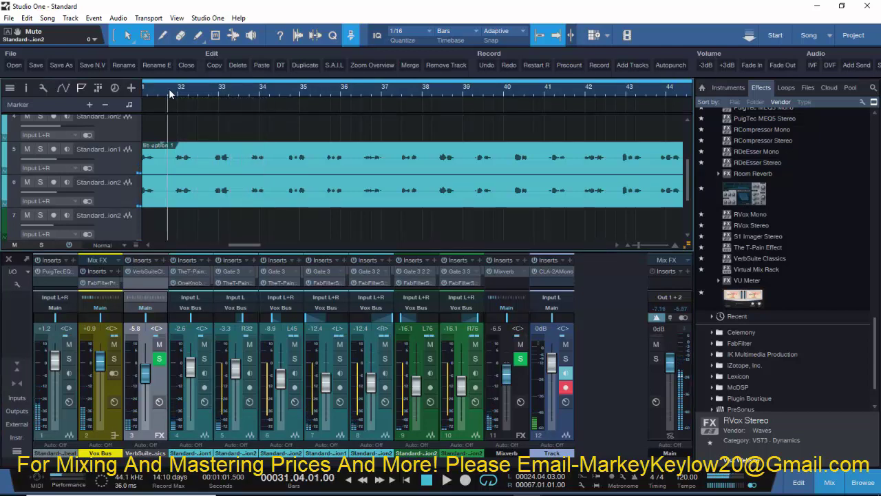
pyautogui.click(255, 254)
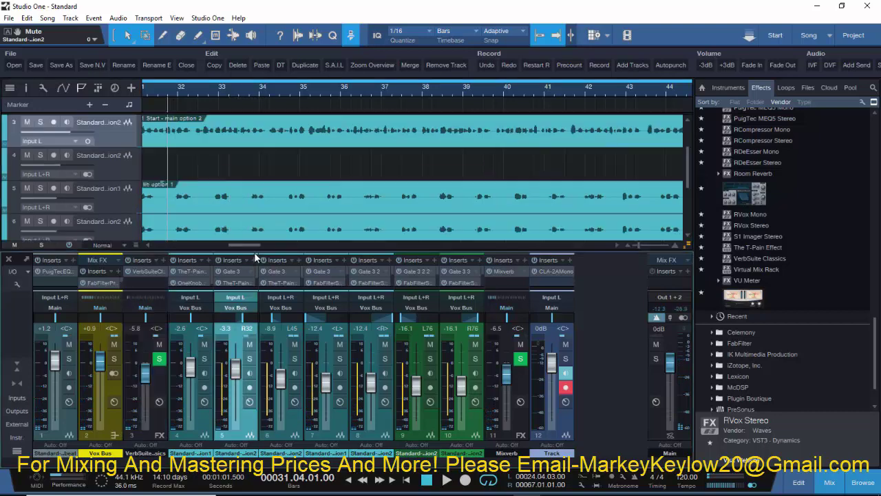
pyautogui.moveTo(255, 251); pyautogui.dragTo(248, 107)
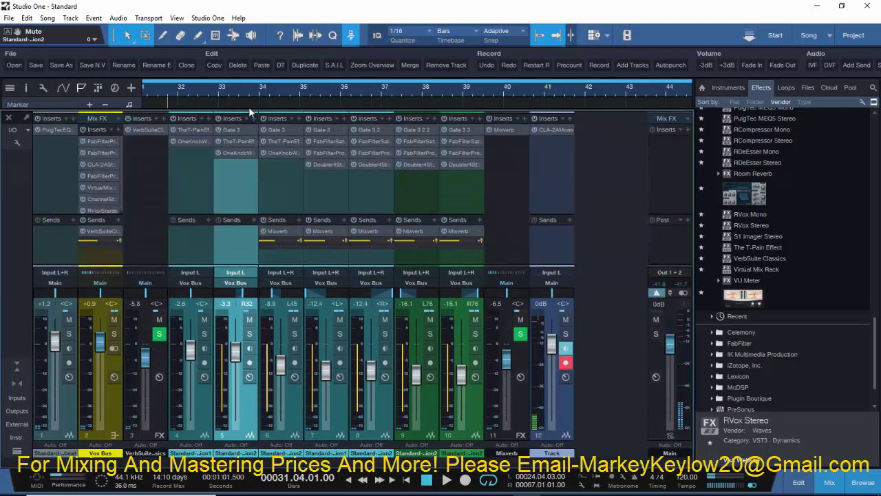